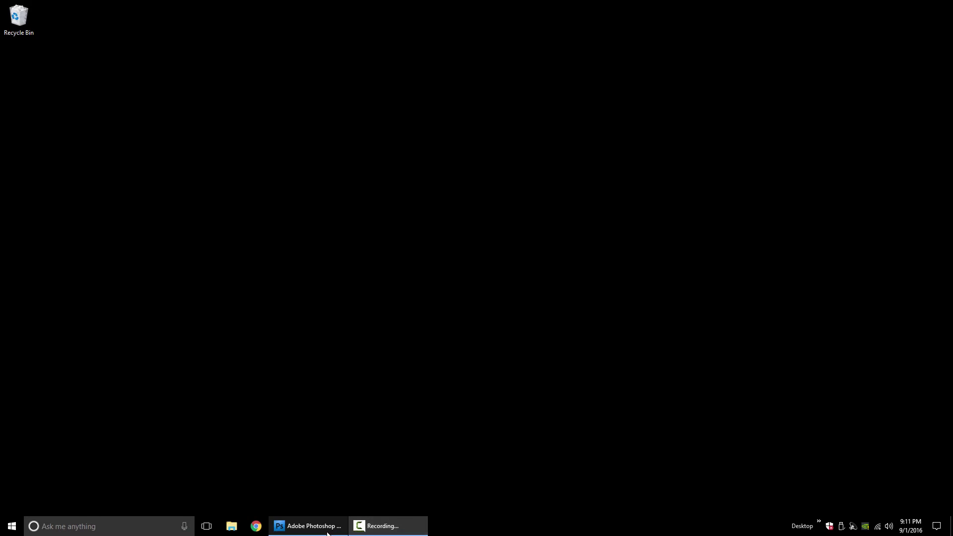
Bring the Photoshop document back up, then launch File Explorer from the Start menu
{"action": "left_click", "coordinate": [318, 525]}
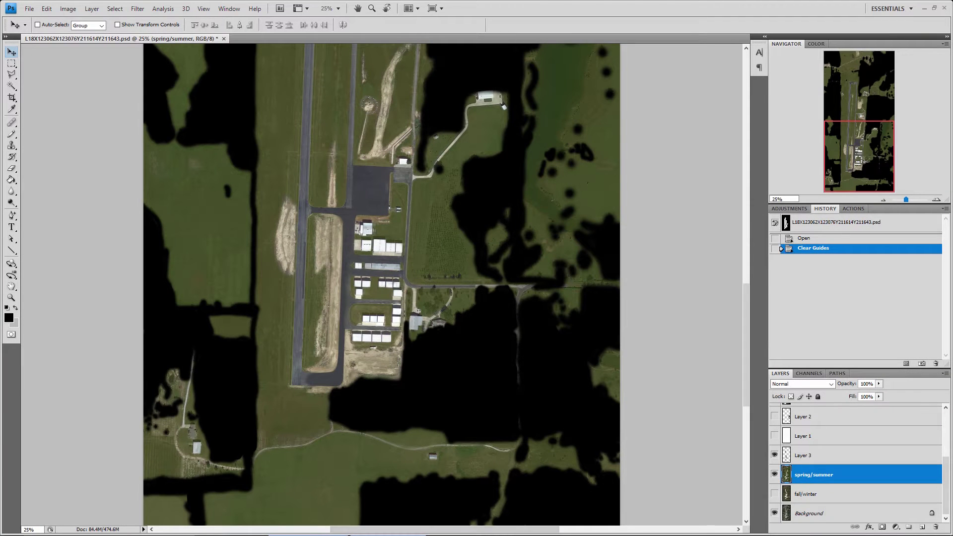
{"action": "key", "text": "super"}
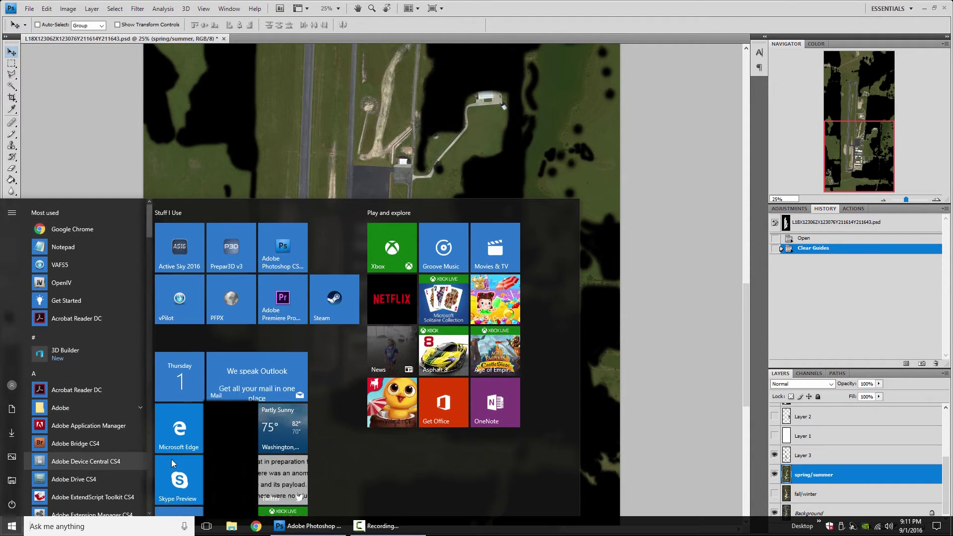
{"action": "key", "text": "super+e"}
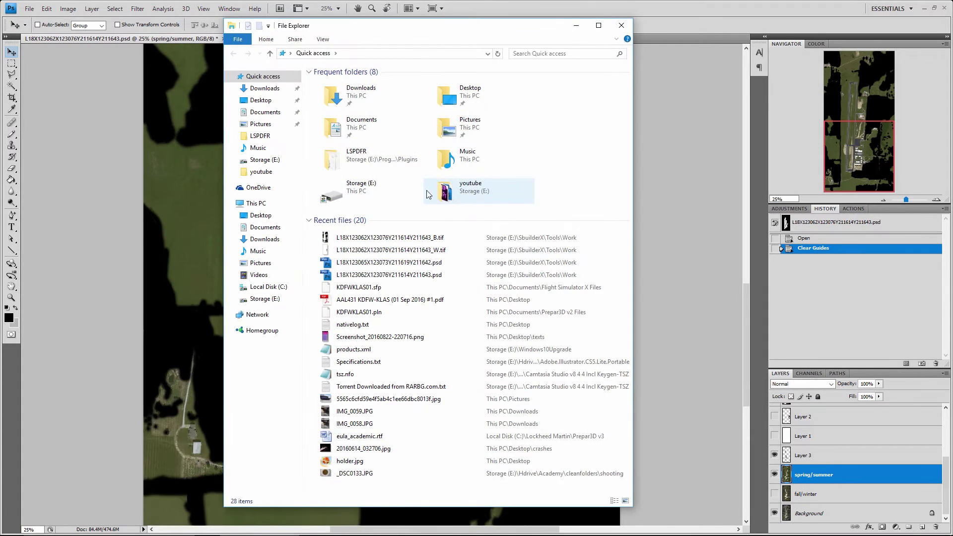
Browse from Storage (E:) into SbuilderX\Tools\Work
{"action": "left_click", "coordinate": [263, 299]}
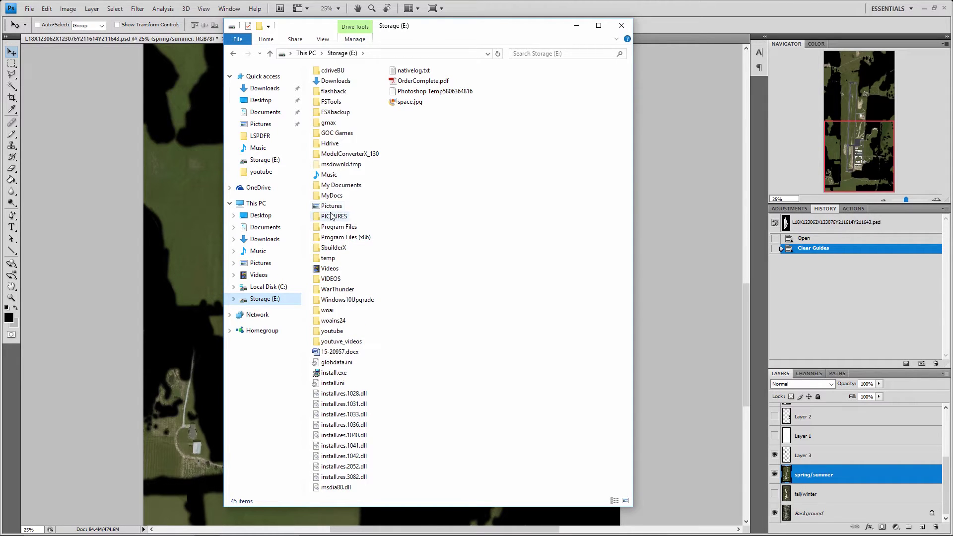
{"action": "double_click", "coordinate": [332, 247]}
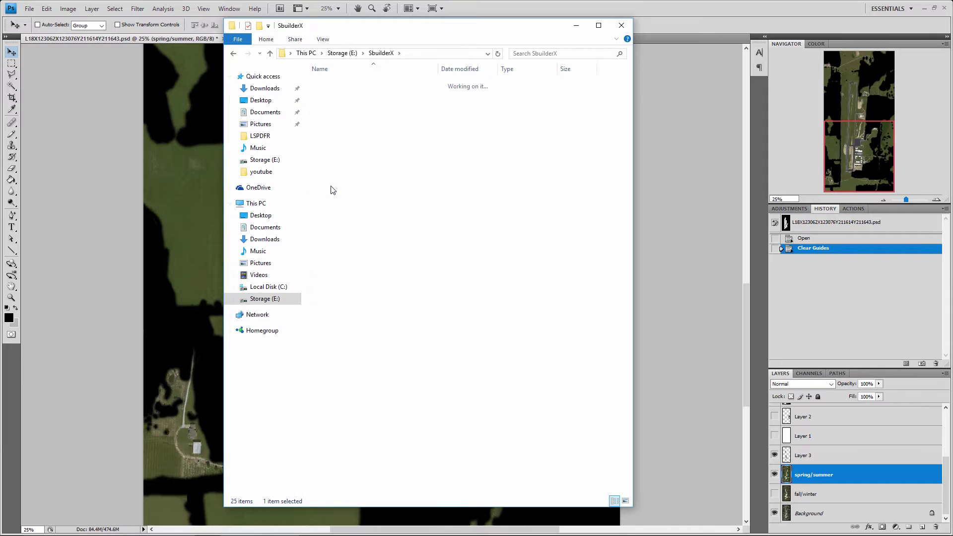
{"action": "double_click", "coordinate": [330, 188]}
{"action": "double_click", "coordinate": [330, 123]}
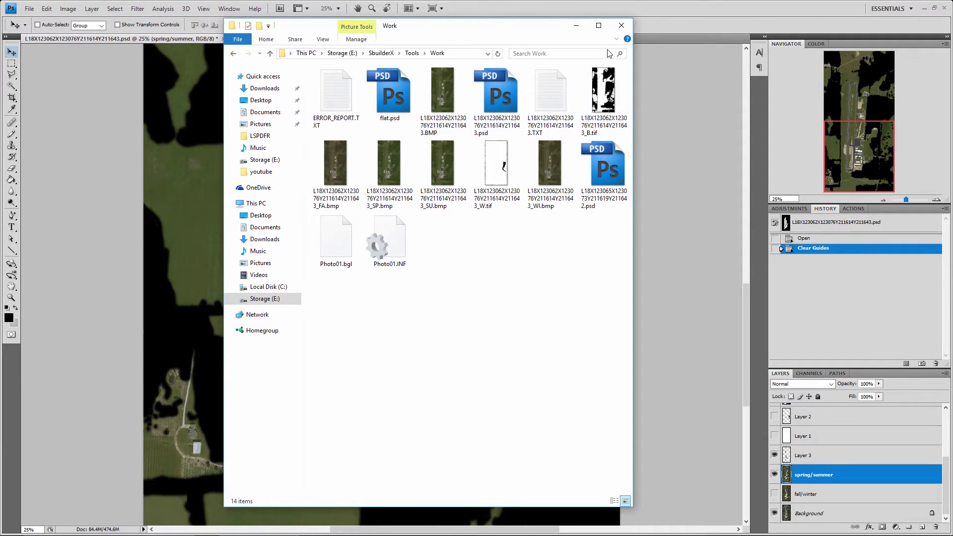
Switch the Work folder's view from large icons to the List layout
{"action": "right_click", "coordinate": [489, 248]}
{"action": "left_click", "coordinate": [323, 40]}
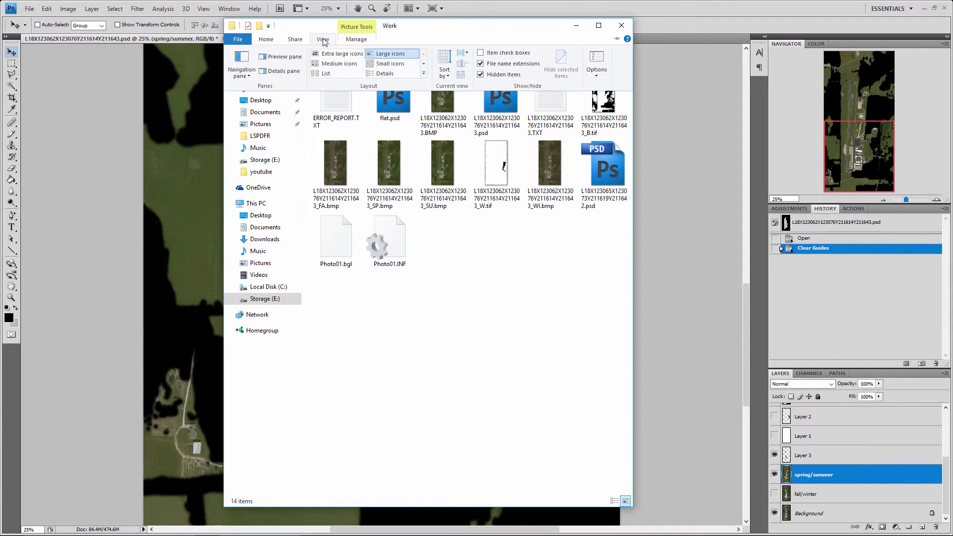
{"action": "left_click", "coordinate": [326, 73]}
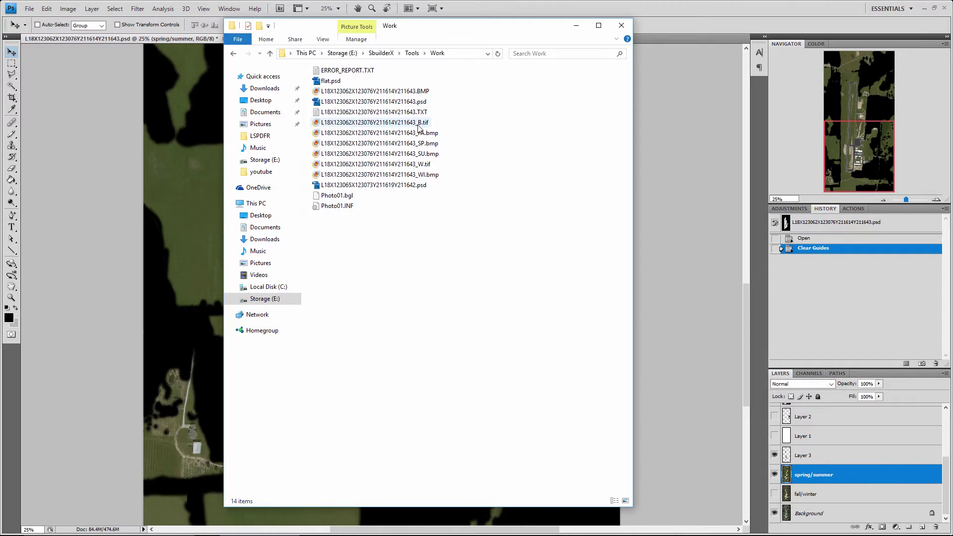
{"action": "mouse_move", "coordinate": [419, 128]}
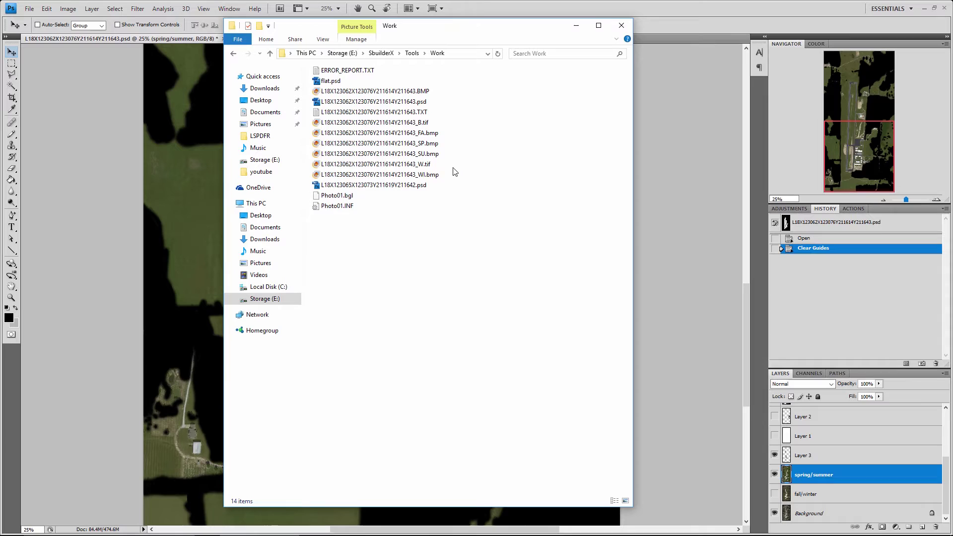
{"action": "double_click", "coordinate": [424, 167]}
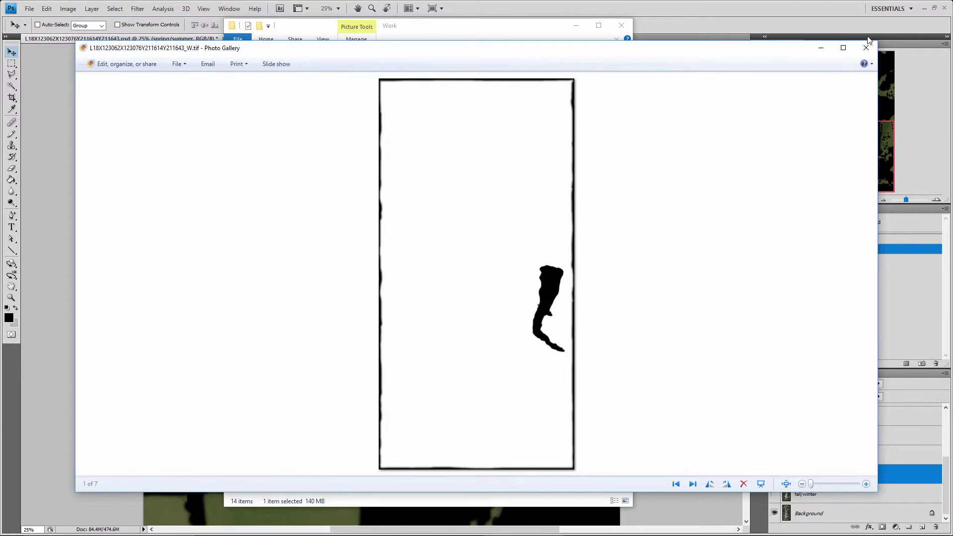
{"action": "left_click", "coordinate": [866, 47]}
{"action": "double_click", "coordinate": [423, 124]}
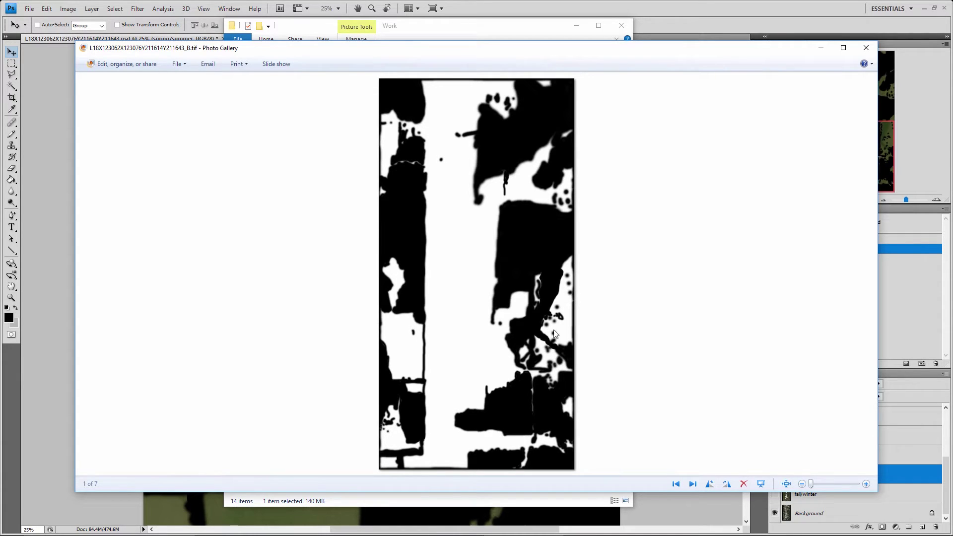
{"action": "left_click", "coordinate": [866, 48]}
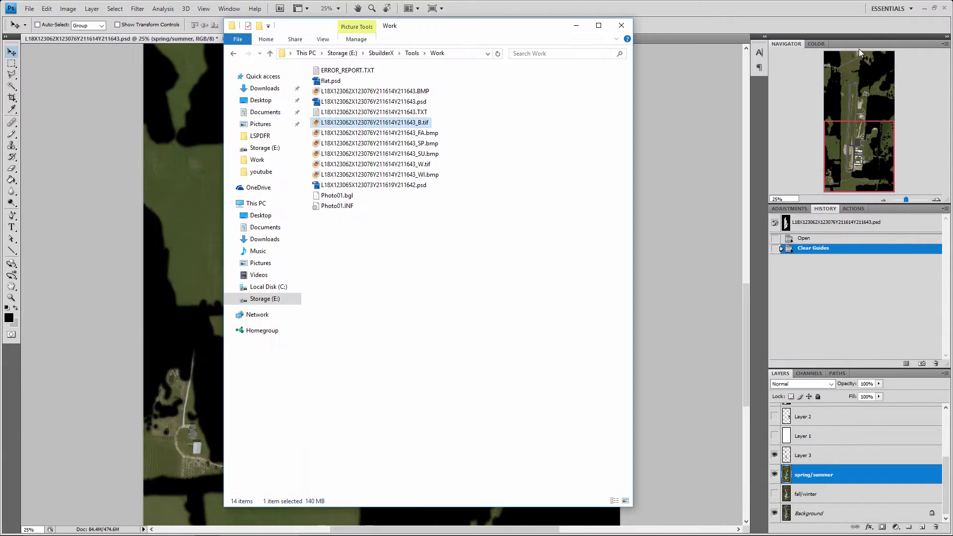
{"action": "left_click", "coordinate": [498, 277]}
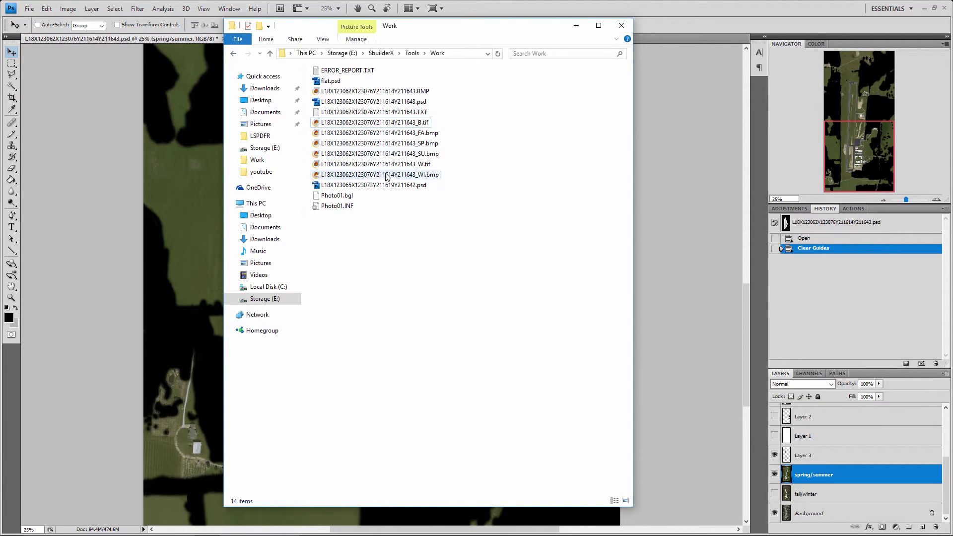
Close File Explorer, hide Layer 3 and the trees layer, and toggle Layer 12's visibility
{"action": "left_click", "coordinate": [621, 25]}
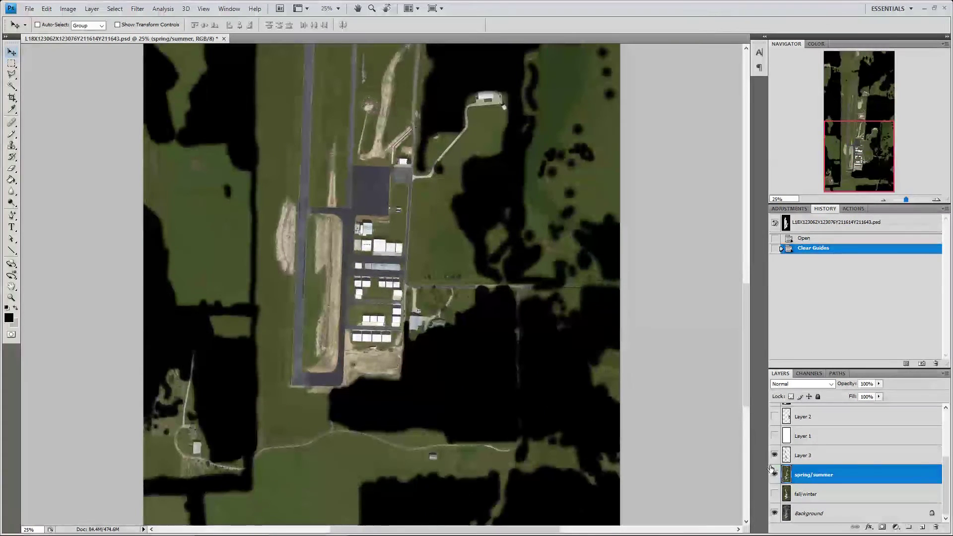
{"action": "left_click", "coordinate": [774, 455]}
{"action": "left_click", "coordinate": [774, 456]}
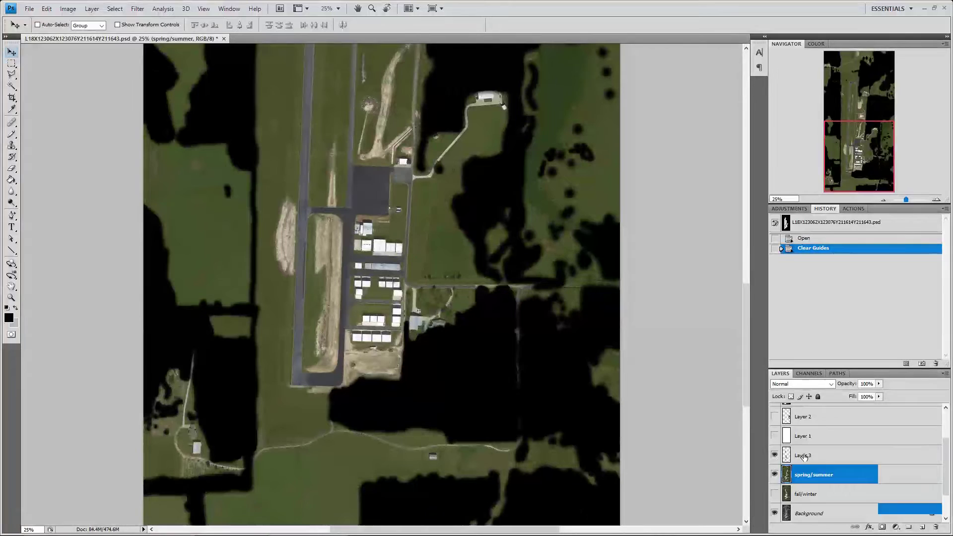
{"action": "scroll", "coordinate": [794, 457], "scroll_direction": "up", "scroll_amount": 3}
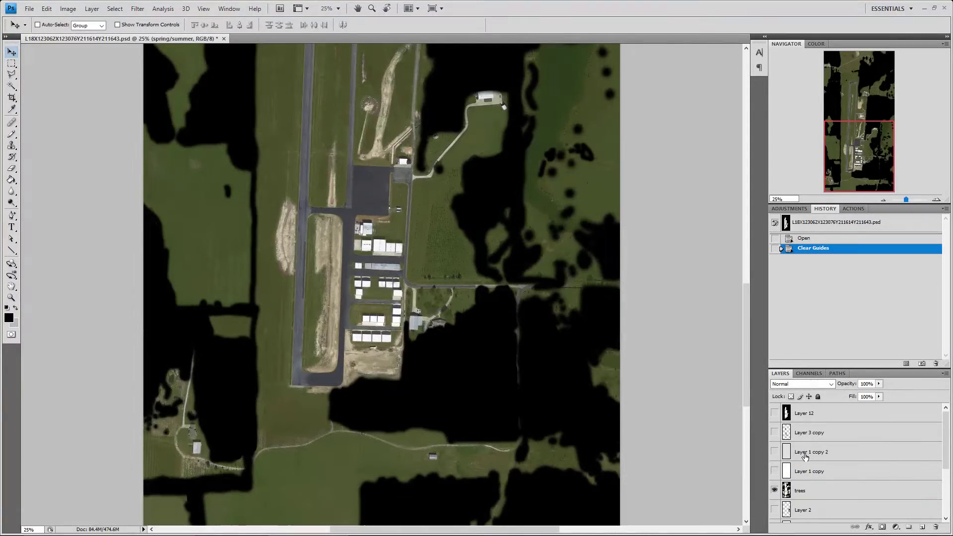
{"action": "left_click", "coordinate": [774, 490]}
{"action": "mouse_move", "coordinate": [854, 150]}
{"action": "left_mouse_down"}
{"action": "mouse_move", "coordinate": [843, 137]}
{"action": "mouse_move", "coordinate": [847, 114]}
{"action": "mouse_move", "coordinate": [865, 113]}
{"action": "mouse_move", "coordinate": [848, 165]}
{"action": "left_mouse_up"}
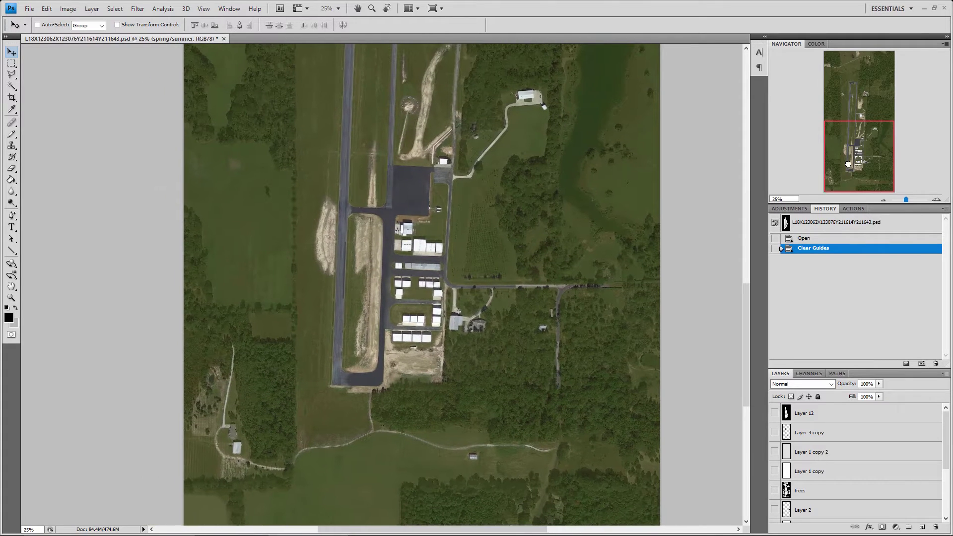
{"action": "left_click", "coordinate": [774, 413]}
{"action": "mouse_move", "coordinate": [834, 160]}
{"action": "left_mouse_down"}
{"action": "mouse_move", "coordinate": [834, 130]}
{"action": "mouse_move", "coordinate": [841, 179]}
{"action": "mouse_move", "coordinate": [831, 121]}
{"action": "mouse_move", "coordinate": [832, 152]}
{"action": "left_mouse_up"}
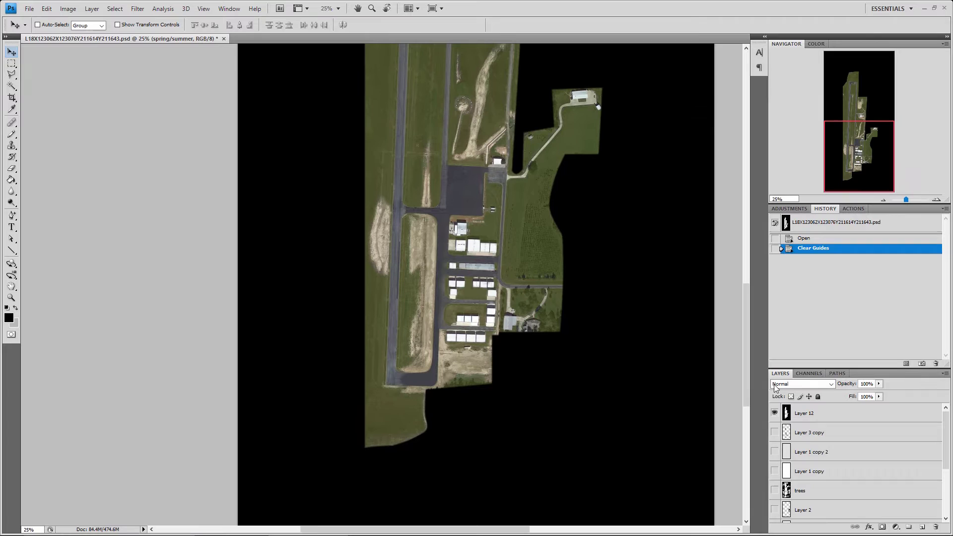
Add new Layer 13 and Paint Bucket fill it with black
{"action": "left_click", "coordinate": [776, 413]}
{"action": "left_click", "coordinate": [922, 527]}
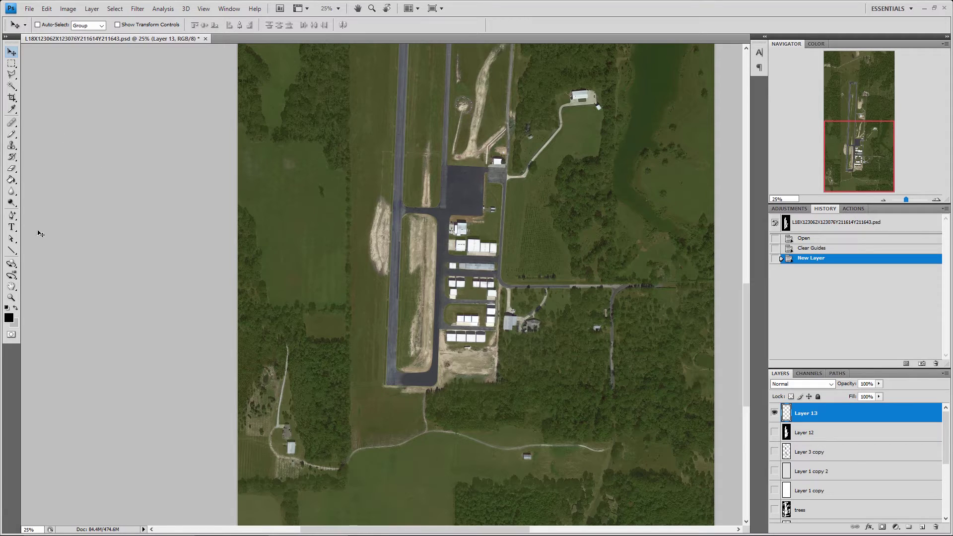
{"action": "left_click", "coordinate": [12, 180]}
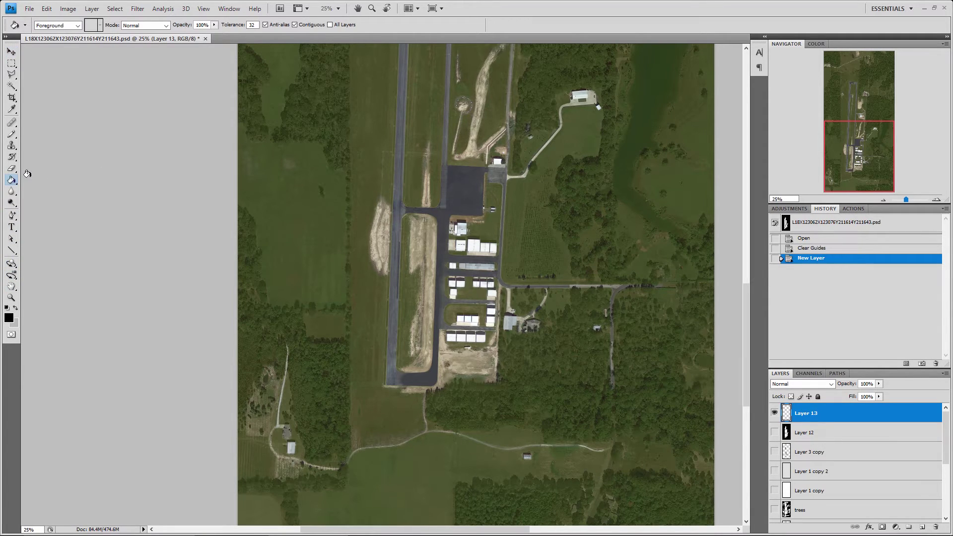
{"action": "left_click", "coordinate": [9, 317]}
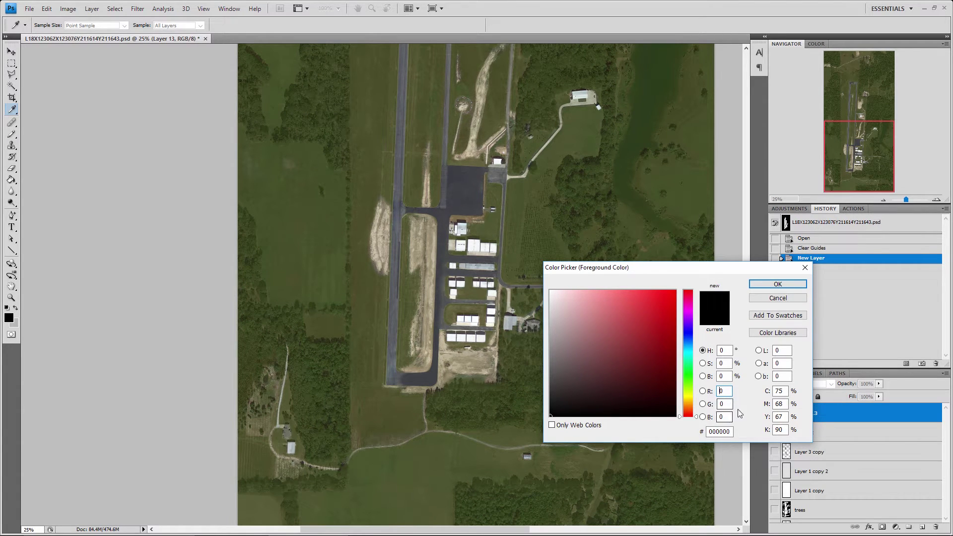
{"action": "left_click", "coordinate": [778, 284]}
{"action": "left_click", "coordinate": [608, 293]}
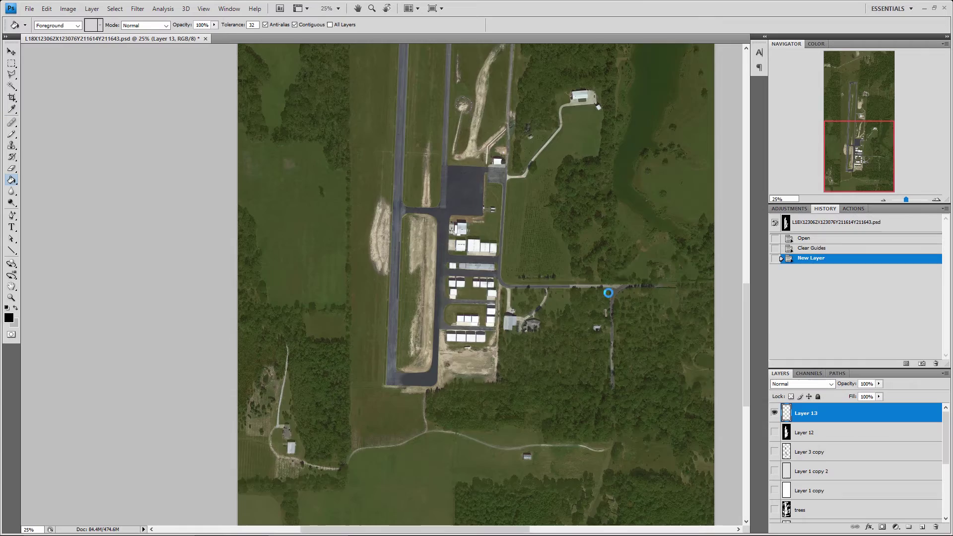
Lower the black Layer 13's opacity to 80% so the airfield shows through
{"action": "left_click", "coordinate": [12, 52]}
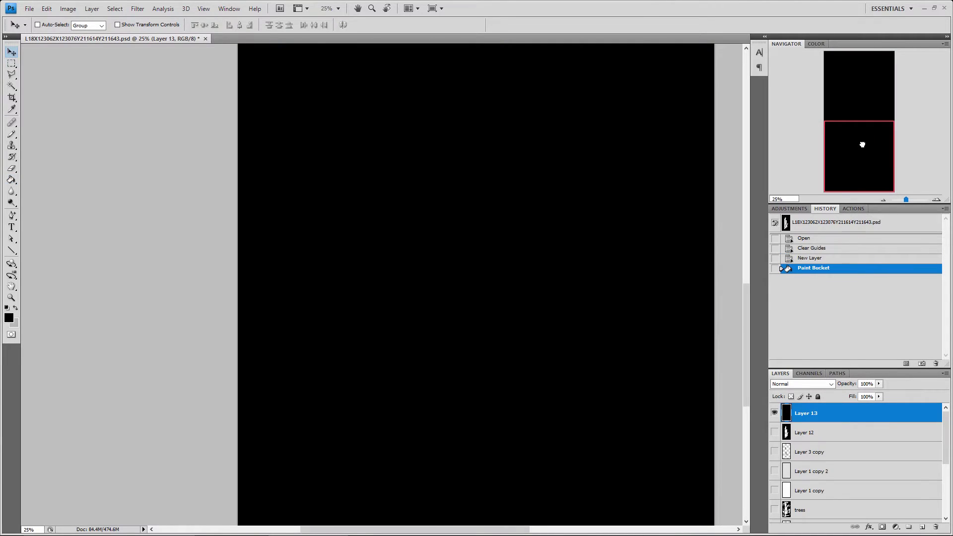
{"action": "left_click_drag", "start_coordinate": [862, 145], "coordinate": [860, 167]}
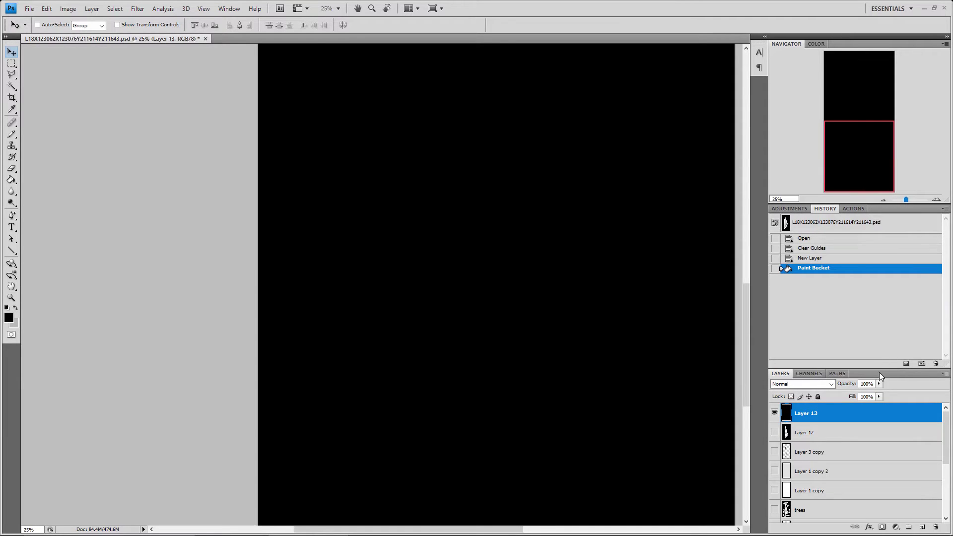
{"action": "mouse_move", "coordinate": [878, 384]}
{"action": "left_mouse_down"}
{"action": "mouse_move", "coordinate": [856, 396]}
{"action": "mouse_move", "coordinate": [871, 397]}
{"action": "left_mouse_up"}
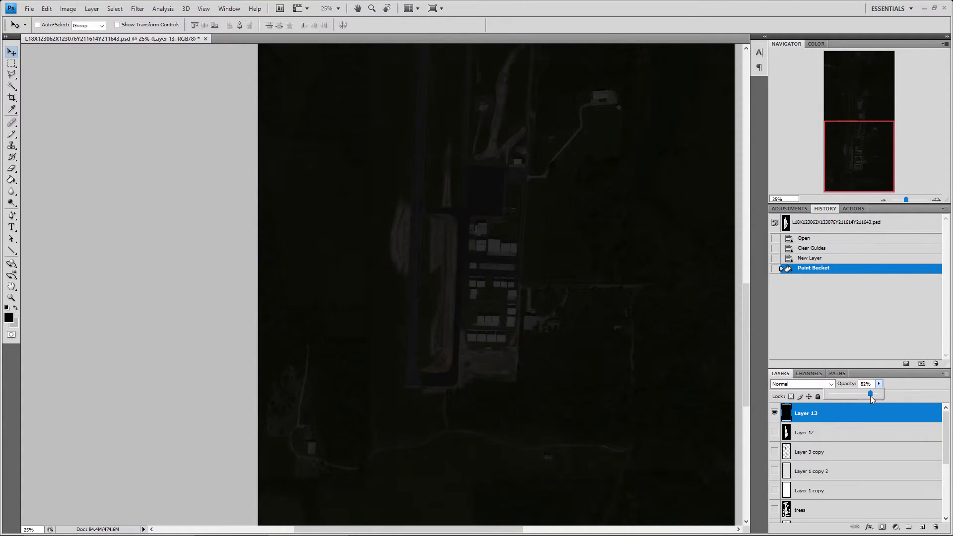
{"action": "left_click_drag", "start_coordinate": [869, 395], "coordinate": [868, 395]}
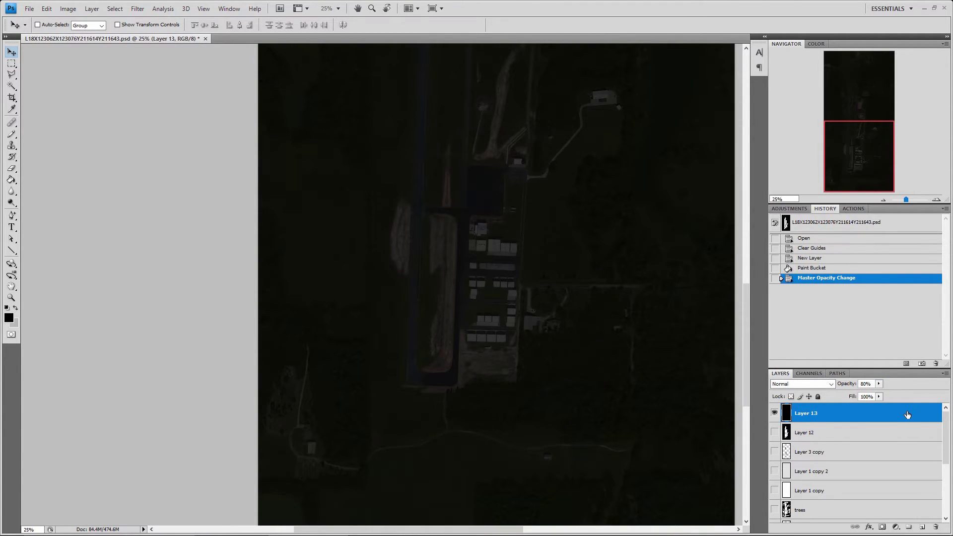
{"action": "left_click_drag", "start_coordinate": [861, 162], "coordinate": [850, 177]}
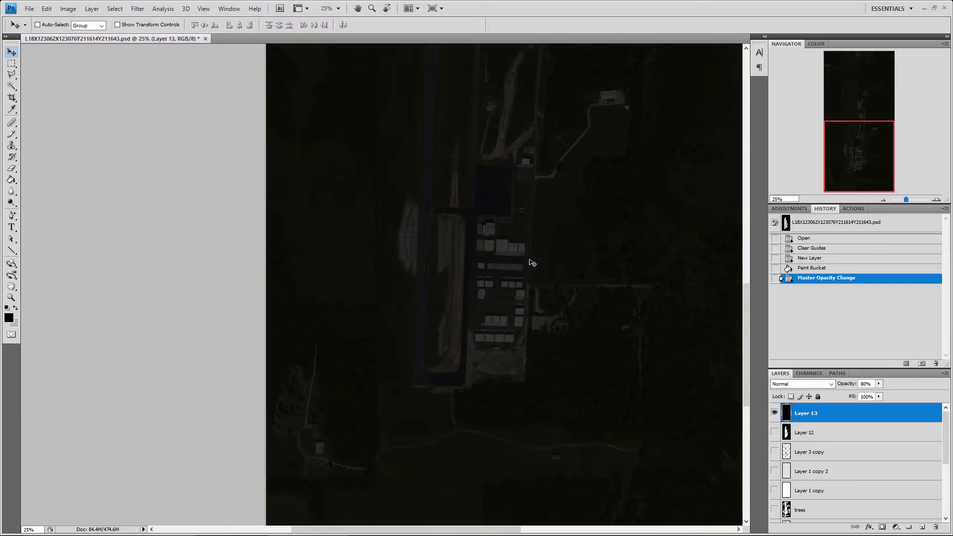
Zoom to 33.3% and set the foreground colour to pale yellow ffec84
{"action": "left_click", "coordinate": [936, 199]}
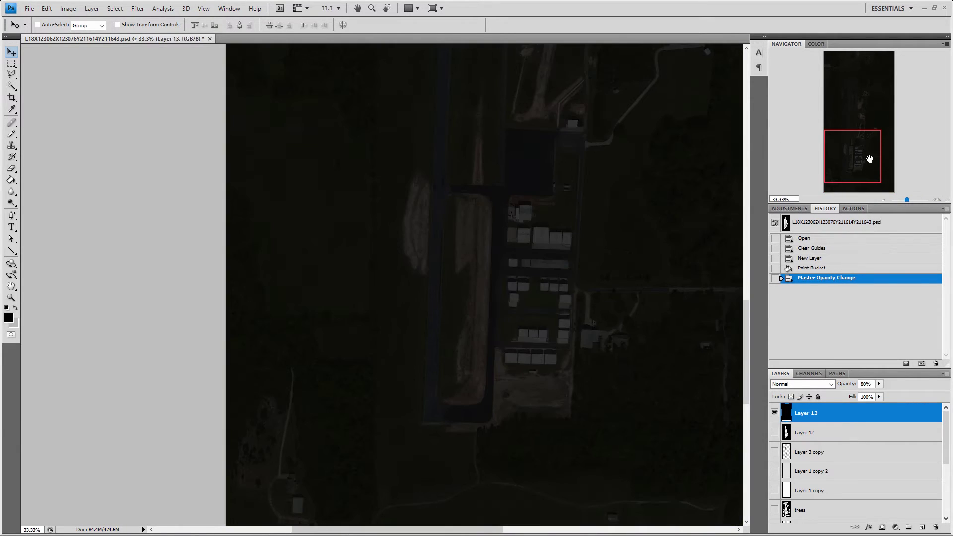
{"action": "left_click_drag", "start_coordinate": [868, 154], "coordinate": [855, 168]}
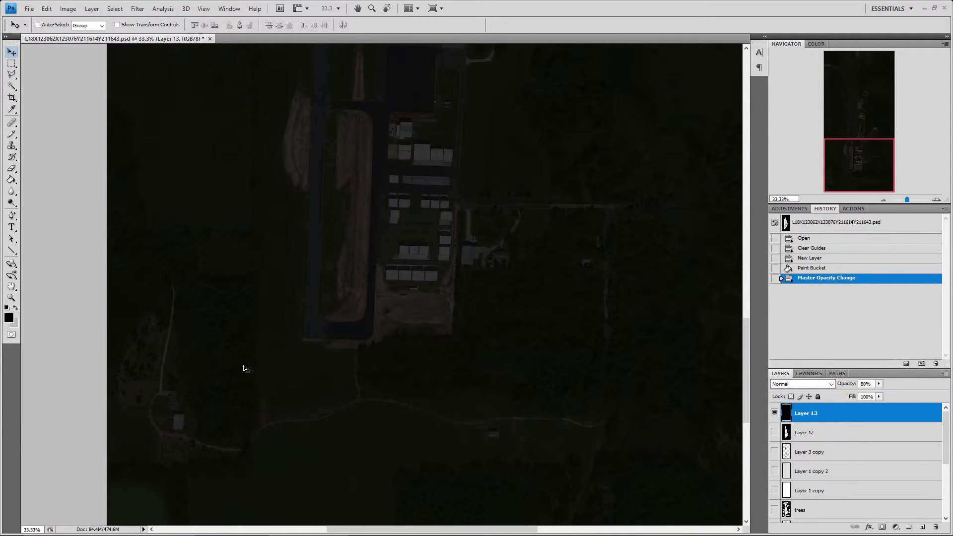
{"action": "left_click", "coordinate": [8, 318]}
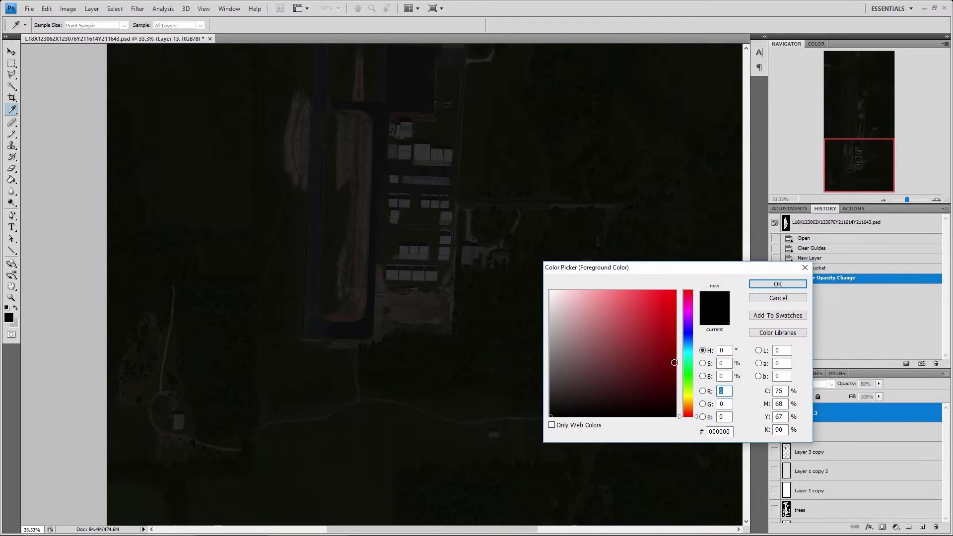
{"action": "mouse_move", "coordinate": [687, 382]}
{"action": "left_mouse_down"}
{"action": "mouse_move", "coordinate": [679, 379]}
{"action": "mouse_move", "coordinate": [684, 397]}
{"action": "left_mouse_up"}
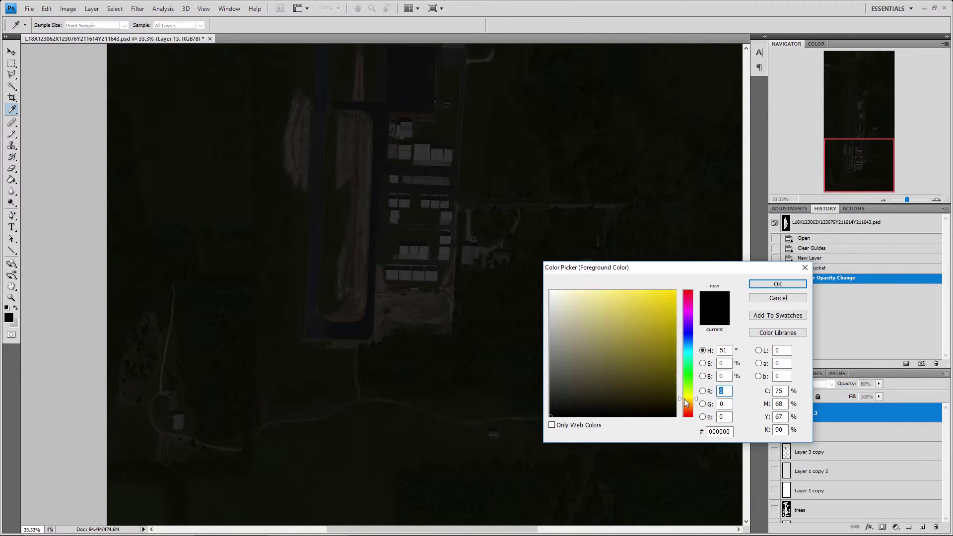
{"action": "mouse_move", "coordinate": [656, 311]}
{"action": "left_mouse_down"}
{"action": "mouse_move", "coordinate": [658, 286]}
{"action": "mouse_move", "coordinate": [568, 288]}
{"action": "mouse_move", "coordinate": [611, 289]}
{"action": "left_mouse_up"}
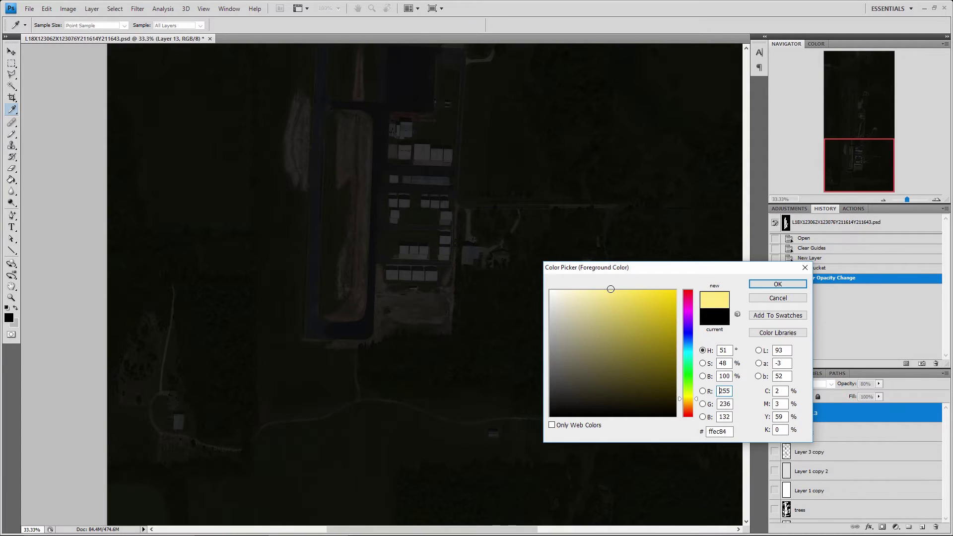
{"action": "left_click", "coordinate": [777, 284]}
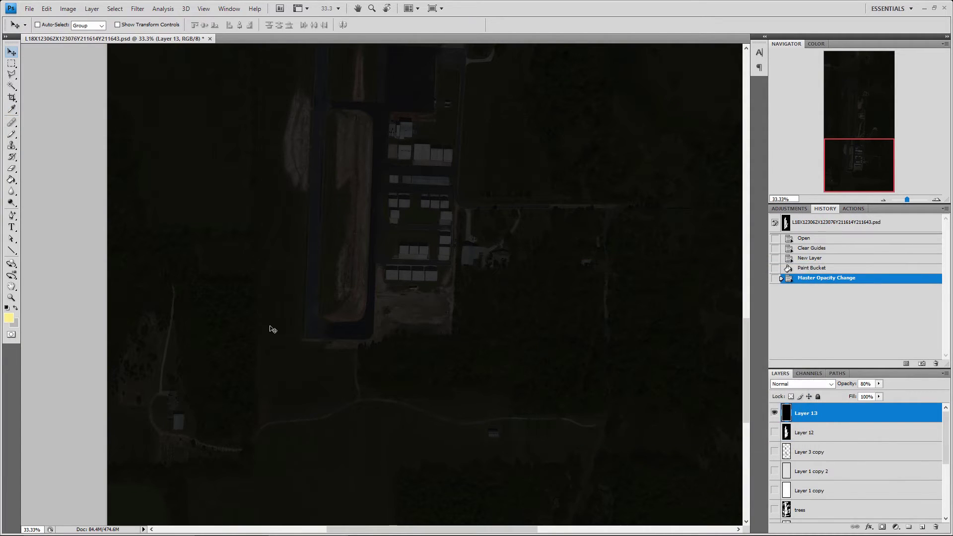
Select the Brush Tool and shrink it to a small size
{"action": "right_click", "coordinate": [12, 135]}
{"action": "left_click", "coordinate": [40, 134]}
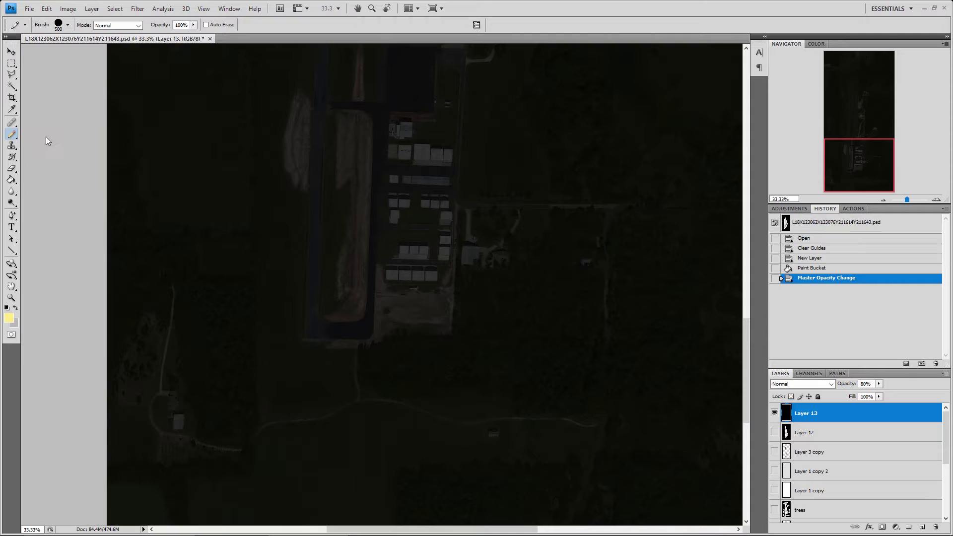
{"action": "key", "text": "bracketleft"}
{"action": "key", "text": "bracketleft"}
{"action": "key", "text": "bracketleft"}
{"action": "key", "text": "bracketleft"}
{"action": "key", "text": "bracketleft"}
{"action": "key", "text": "bracketleft"}
{"action": "key", "text": "bracketleft"}
{"action": "key", "text": "bracketleft"}
{"action": "key", "text": "bracketleft"}
{"action": "key", "text": "bracketleft"}
{"action": "key", "text": "bracketleft"}
{"action": "key", "text": "bracketleft"}
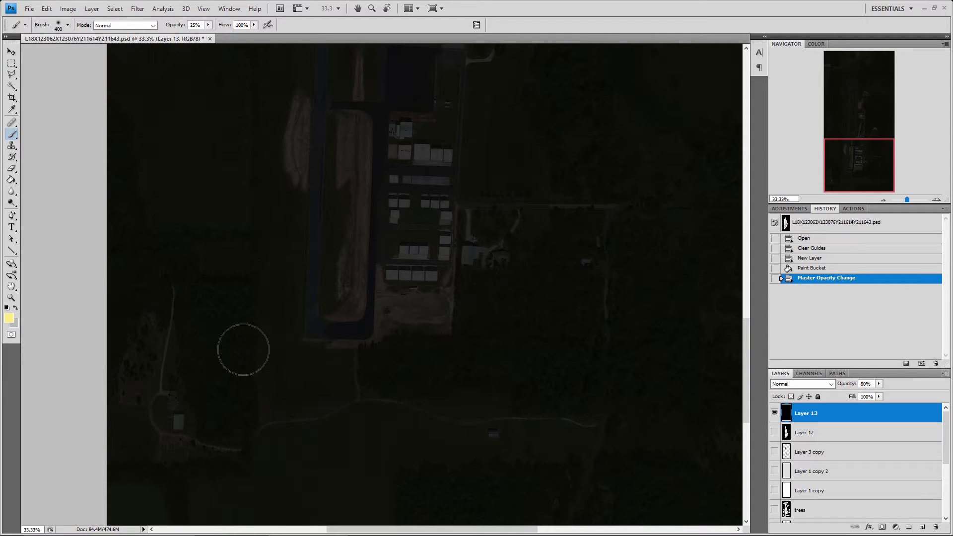
{"action": "key", "text": "bracketleft"}
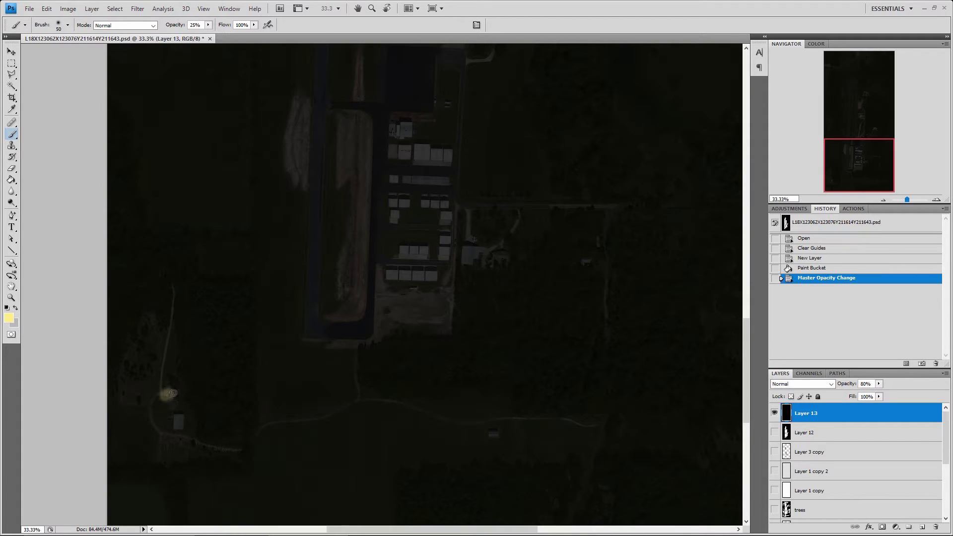
Dab yellow glows beside the lower-left building
{"action": "left_click", "coordinate": [170, 391]}
{"action": "left_click", "coordinate": [174, 414]}
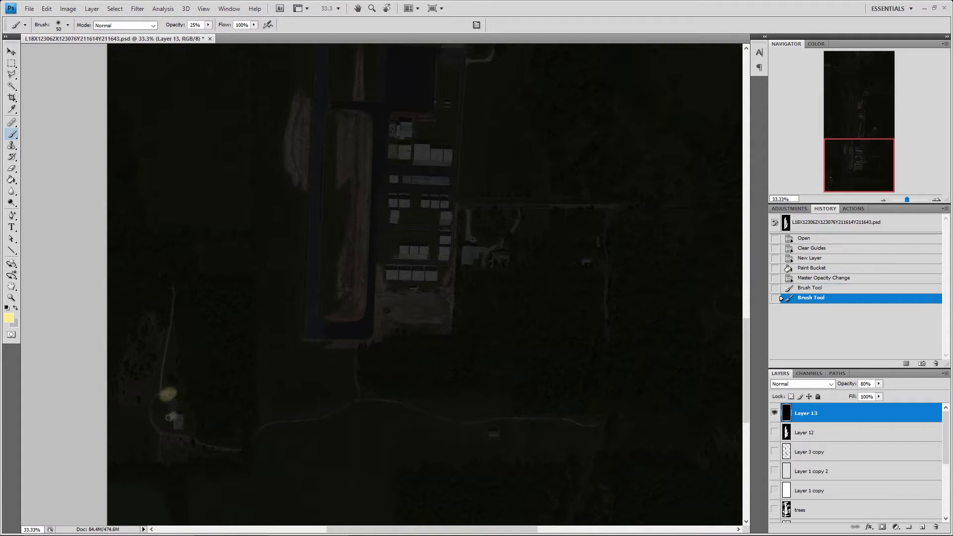
{"action": "left_click", "coordinate": [182, 415]}
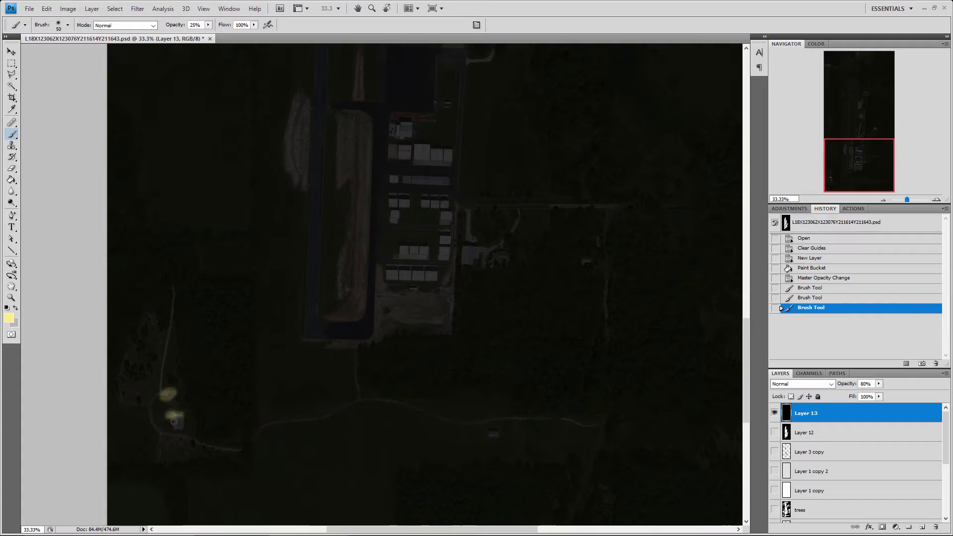
{"action": "left_click", "coordinate": [172, 422]}
{"action": "left_click", "coordinate": [143, 402]}
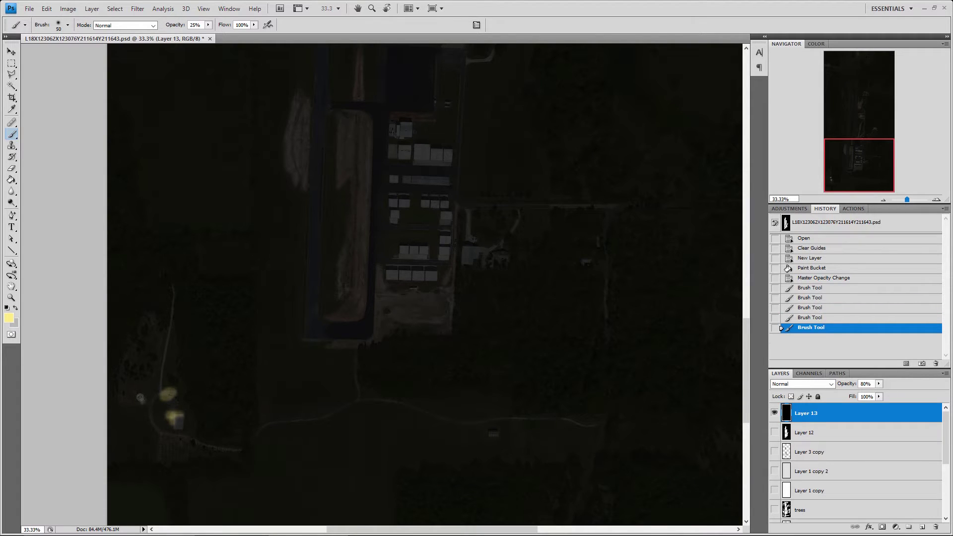
{"action": "left_click", "coordinate": [141, 398]}
{"action": "left_click", "coordinate": [171, 401]}
{"action": "left_click", "coordinate": [176, 400]}
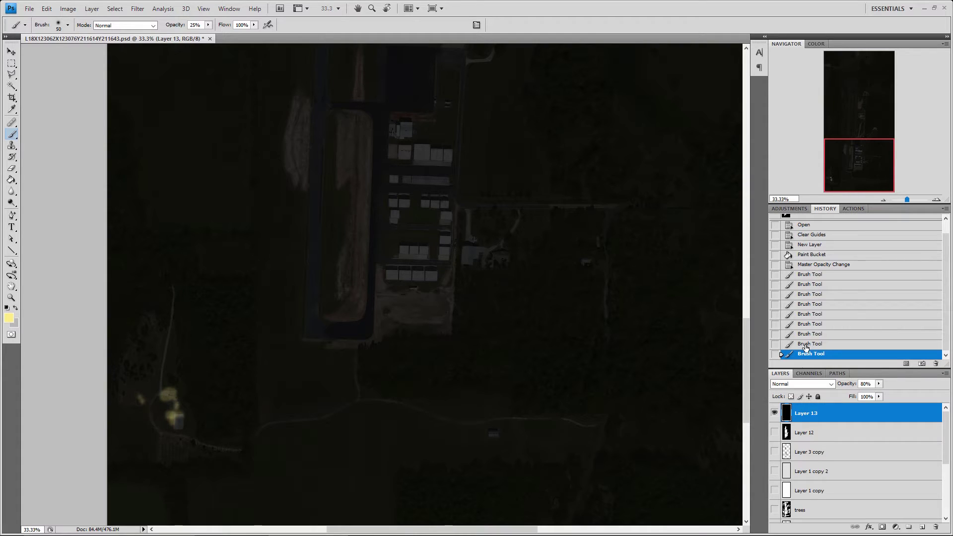
Discard those strokes through History and repaint the glows beside and below the building
{"action": "left_click", "coordinate": [822, 276]}
{"action": "left_click", "coordinate": [935, 364]}
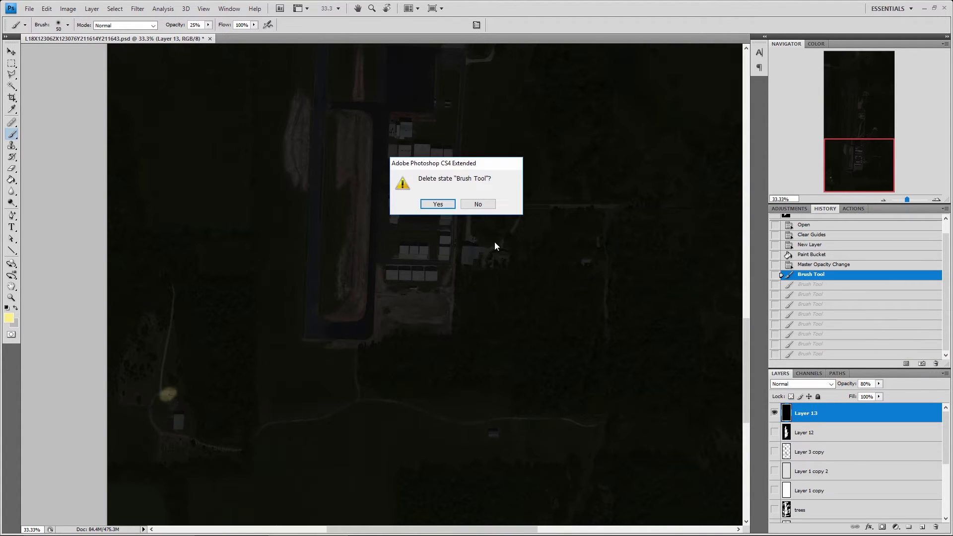
{"action": "left_click", "coordinate": [434, 205]}
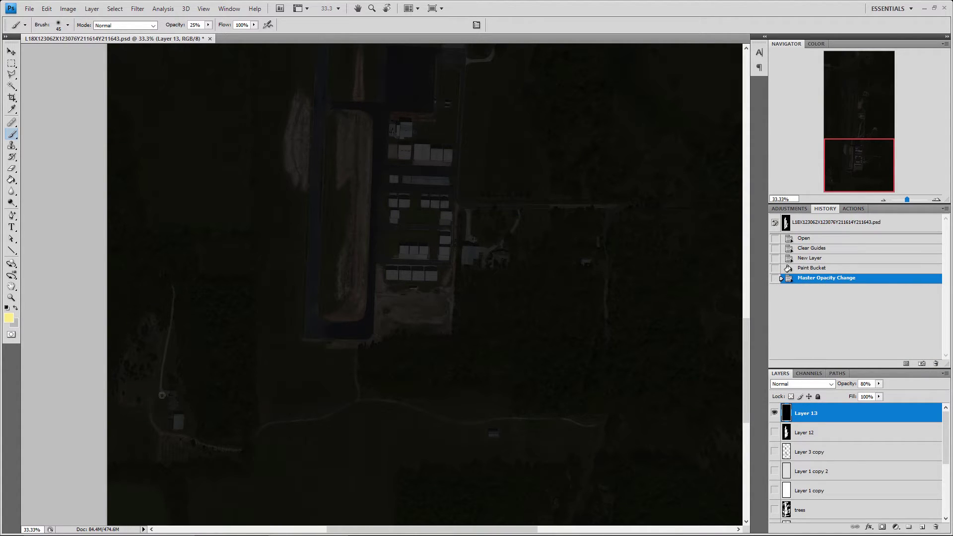
{"action": "left_click", "coordinate": [169, 396]}
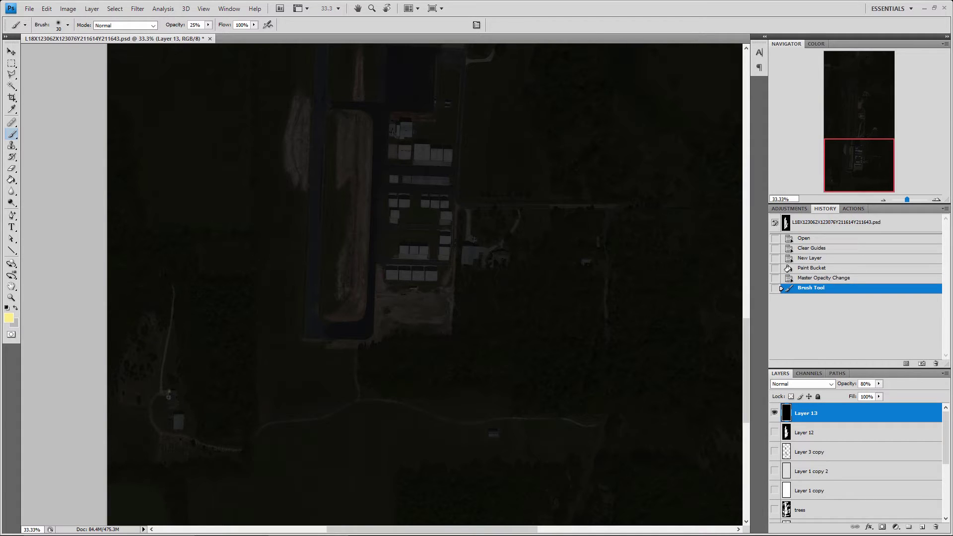
{"action": "left_click", "coordinate": [168, 396]}
{"action": "left_click", "coordinate": [175, 415]}
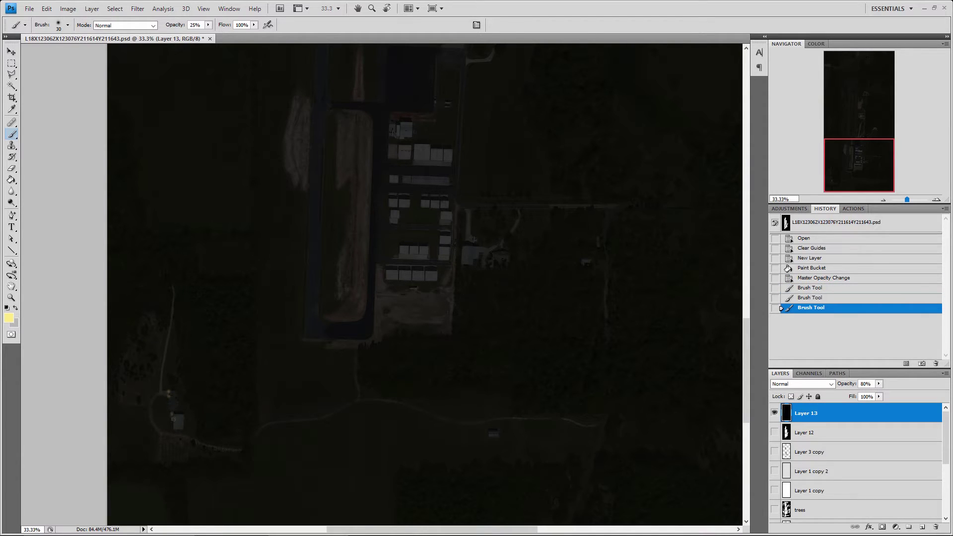
{"action": "left_click", "coordinate": [168, 417]}
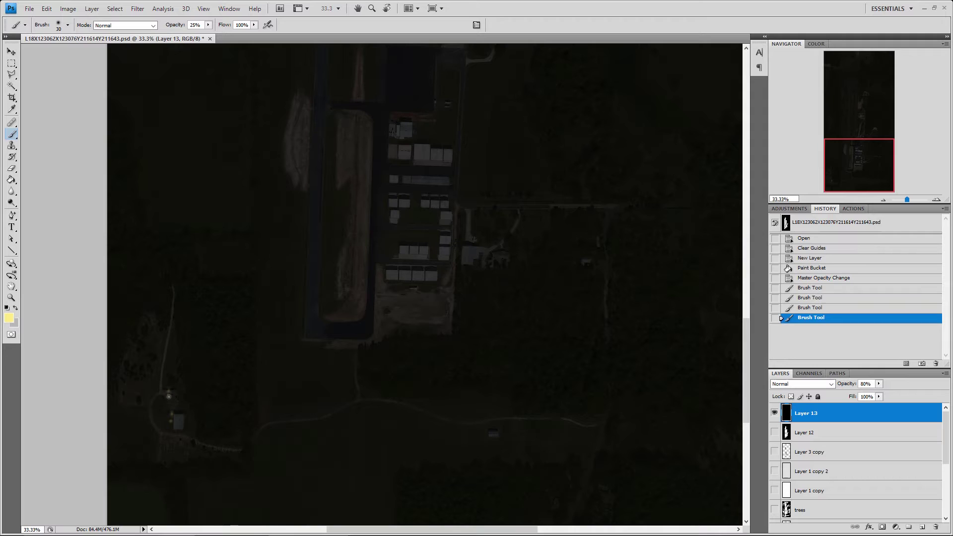
{"action": "left_click", "coordinate": [168, 394]}
{"action": "left_click", "coordinate": [169, 394]}
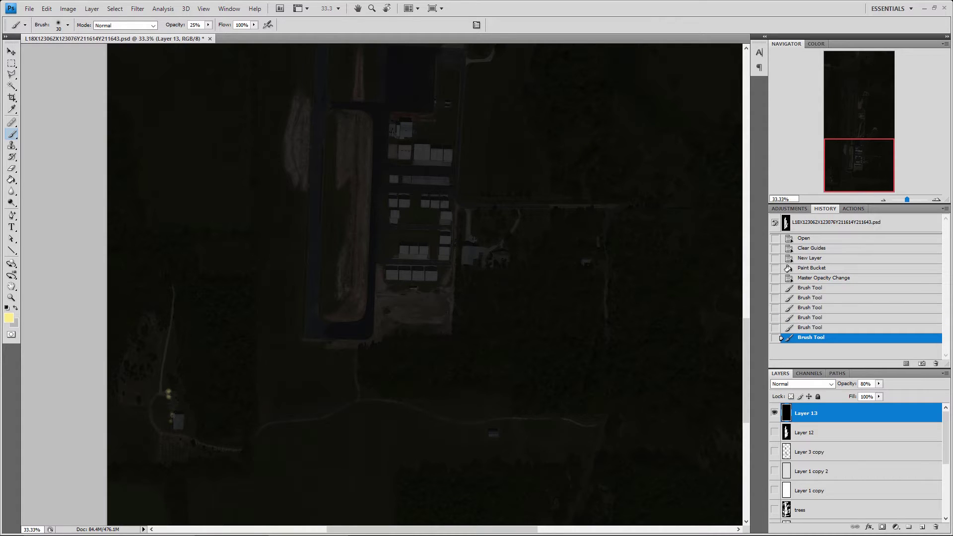
{"action": "left_click", "coordinate": [171, 414]}
{"action": "left_click", "coordinate": [173, 418]}
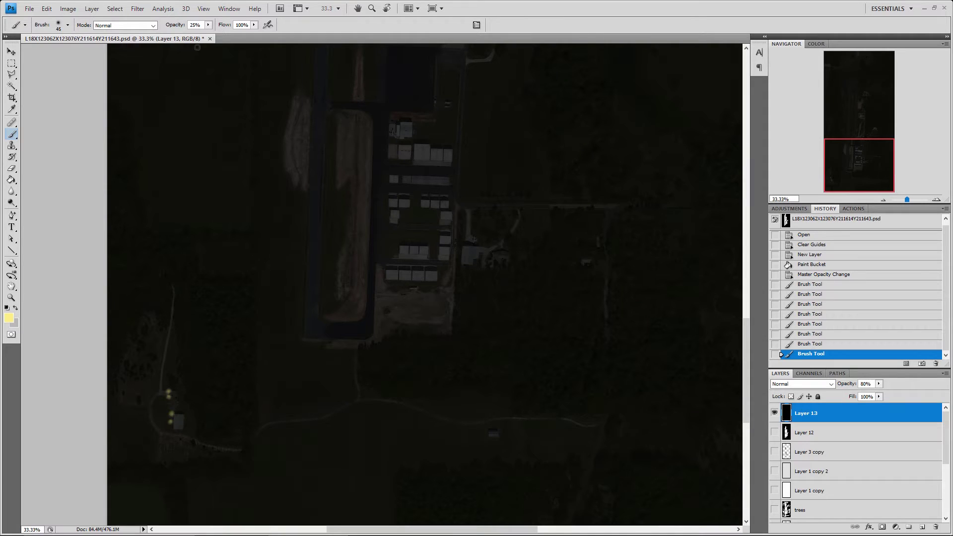
Enlarge the brush slightly and lower its opacity to 6%
{"action": "key", "text": "bracketright"}
{"action": "left_click", "coordinate": [209, 25]}
{"action": "left_click", "coordinate": [209, 37]}
{"action": "mouse_move", "coordinate": [211, 27]}
{"action": "left_mouse_down"}
{"action": "mouse_move", "coordinate": [201, 42]}
{"action": "mouse_move", "coordinate": [183, 44]}
{"action": "left_mouse_up"}
{"action": "key", "text": "bracketright"}
{"action": "key", "text": "bracketright"}
{"action": "key", "text": "bracketright"}
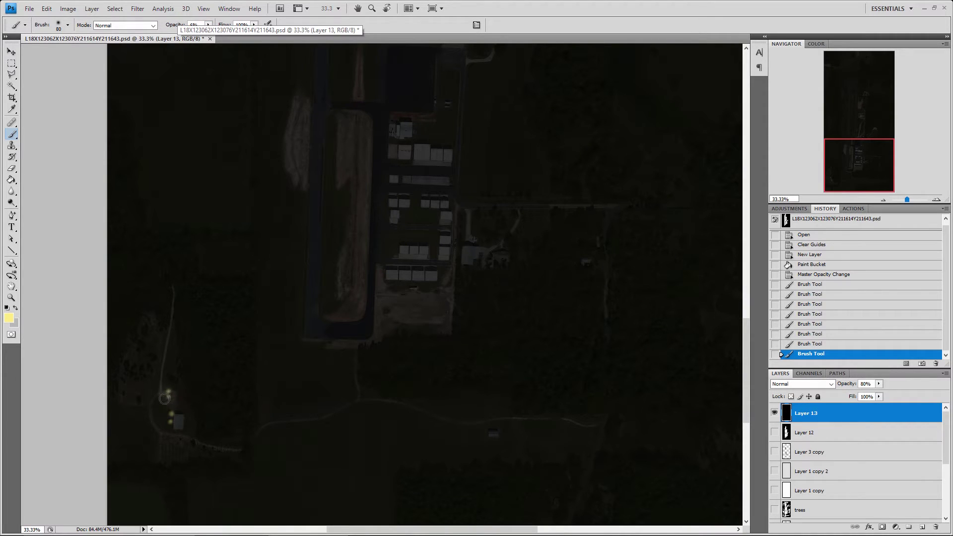
Build up faint yellow glows beside and below the lower-left building
{"action": "left_click", "coordinate": [166, 395]}
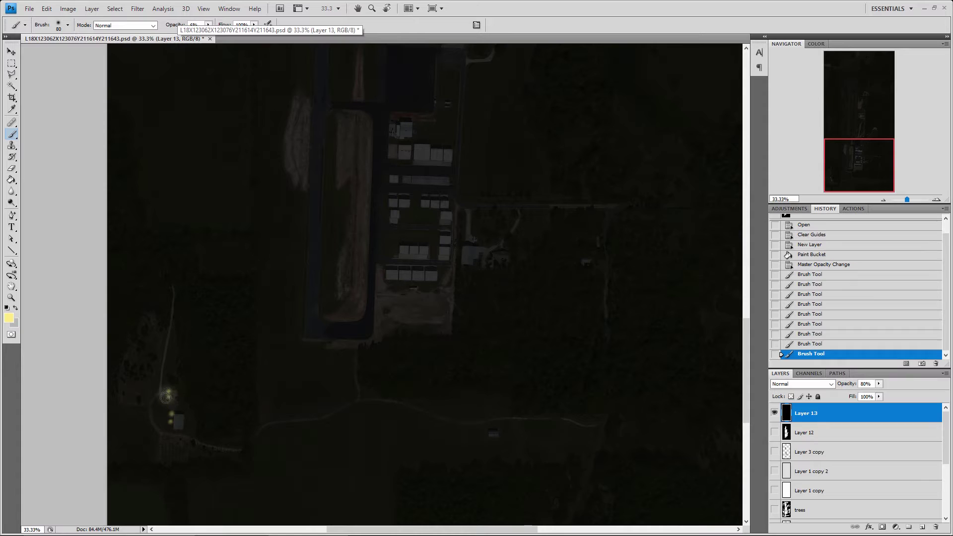
{"action": "left_click", "coordinate": [169, 391]}
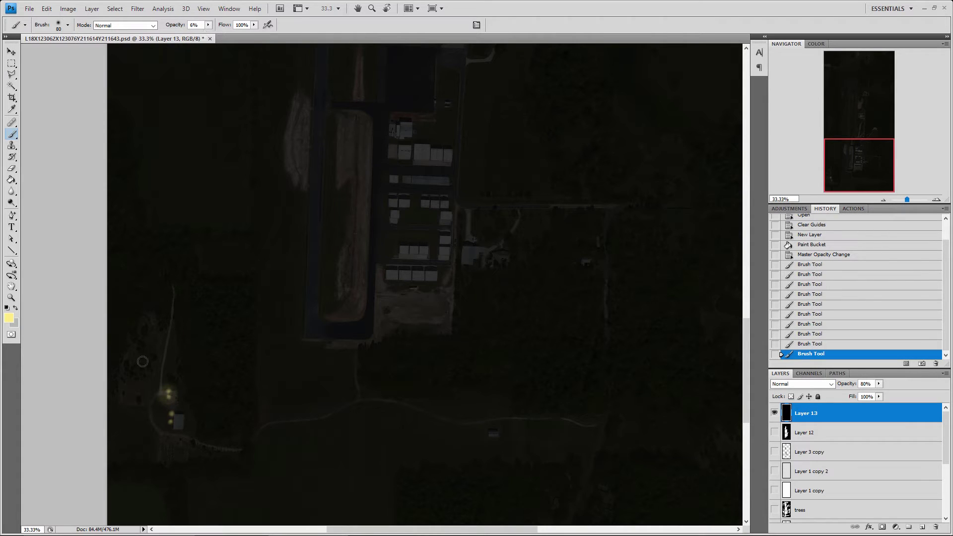
{"action": "left_click", "coordinate": [171, 395]}
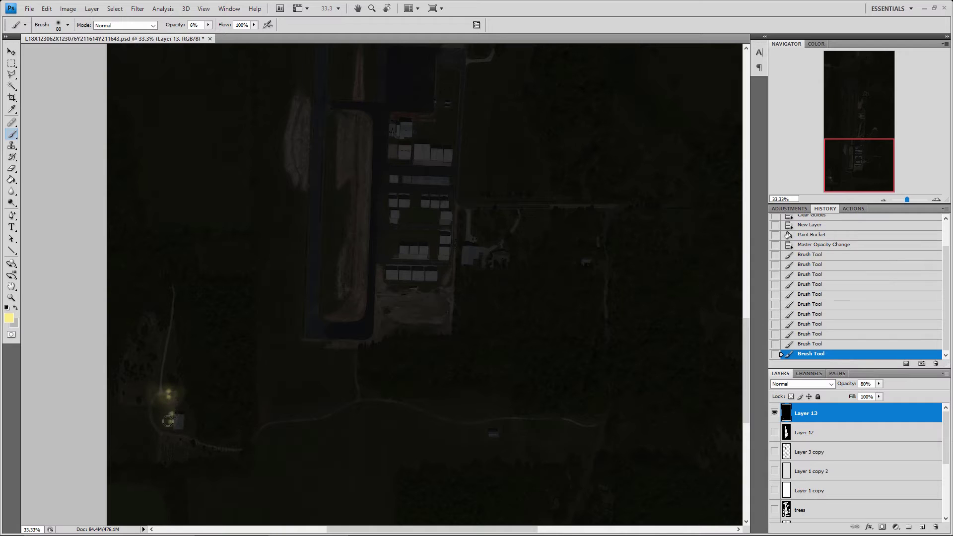
{"action": "left_click", "coordinate": [172, 413]}
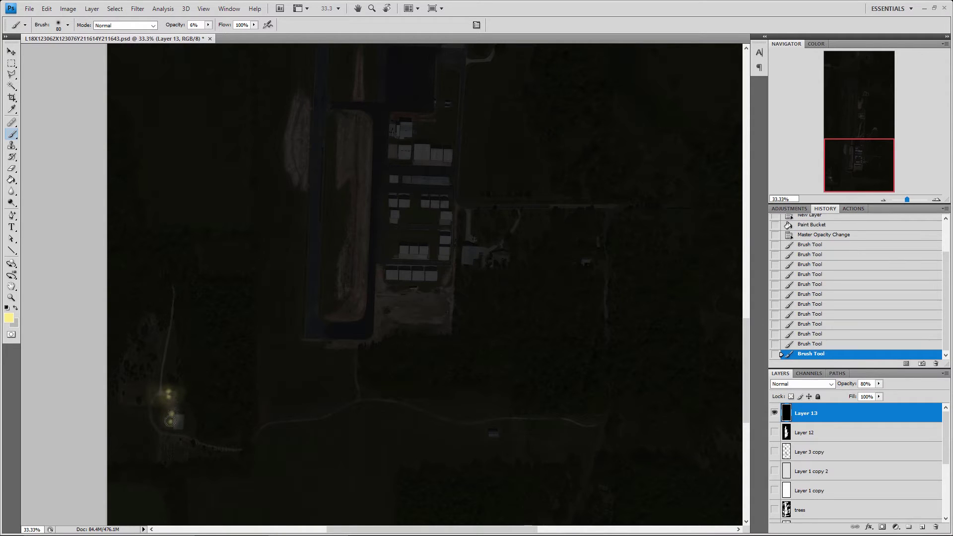
{"action": "left_click", "coordinate": [171, 422]}
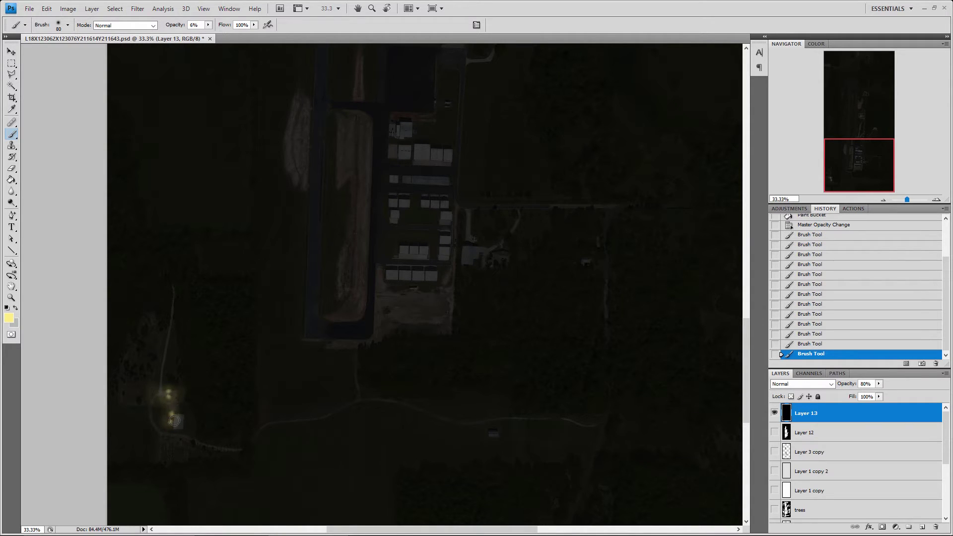
{"action": "left_click", "coordinate": [167, 410]}
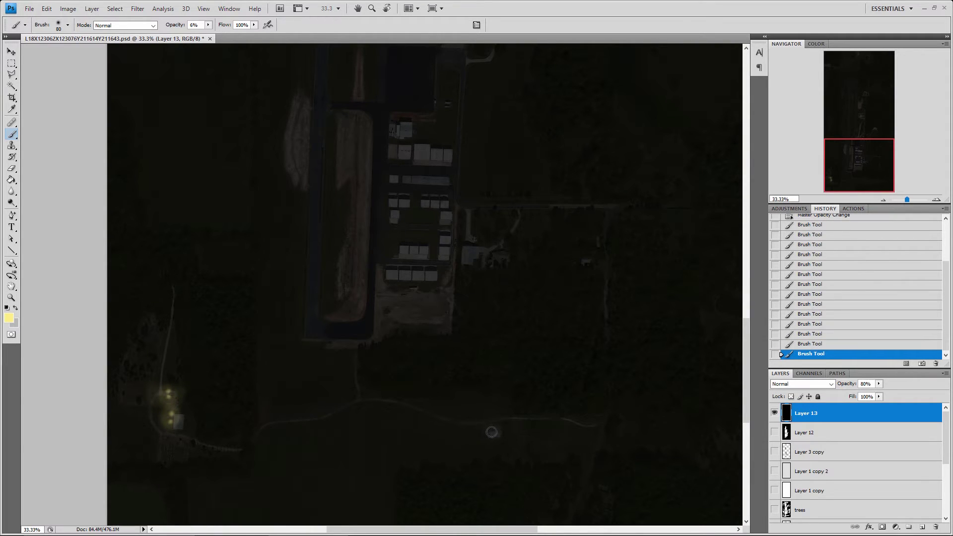
Brush glows on the southern path, the road junction and the road by the hangars
{"action": "left_click", "coordinate": [495, 430]}
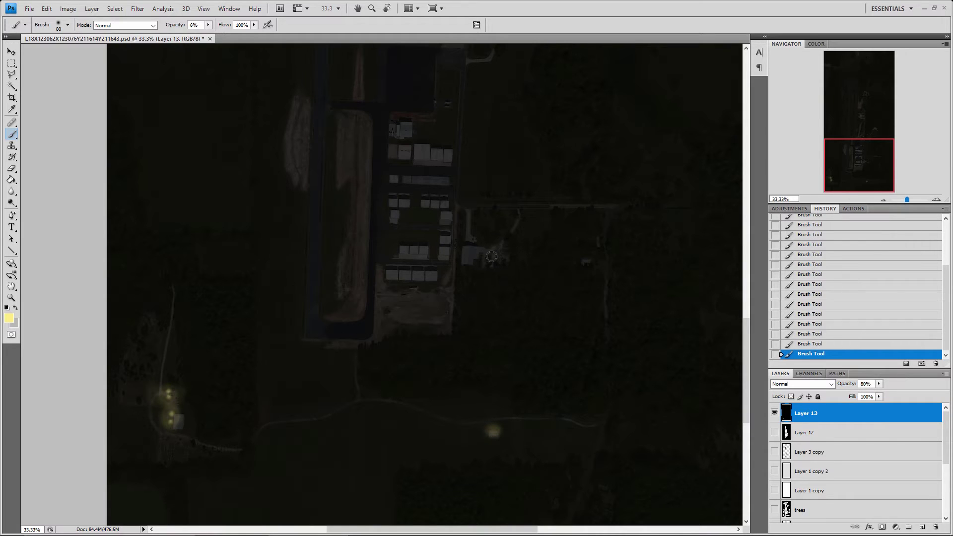
{"action": "mouse_move", "coordinate": [492, 256]}
{"action": "left_mouse_down"}
{"action": "mouse_move", "coordinate": [503, 252]}
{"action": "mouse_move", "coordinate": [491, 257]}
{"action": "left_mouse_up"}
{"action": "left_click_drag", "start_coordinate": [453, 198], "coordinate": [458, 192]}
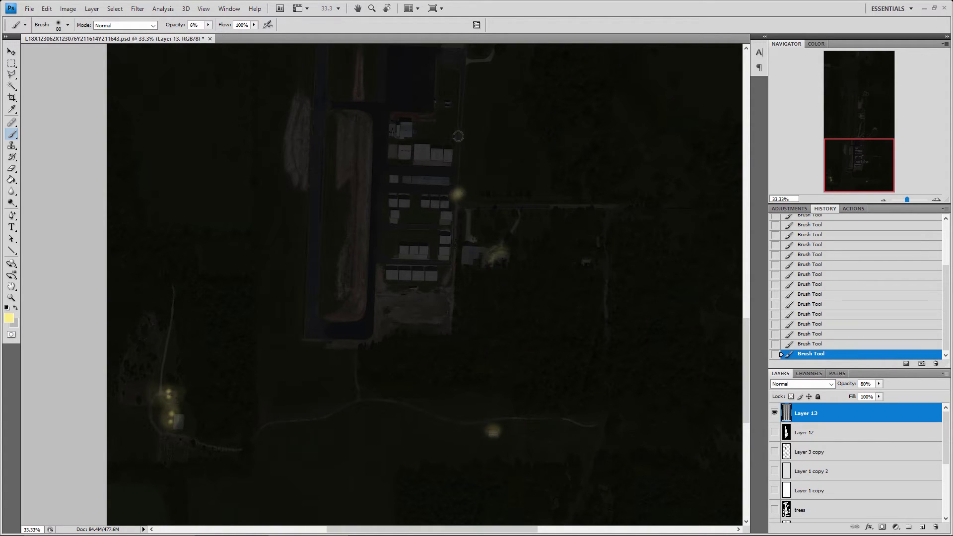
{"action": "left_click_drag", "start_coordinate": [460, 140], "coordinate": [457, 138]}
{"action": "left_click_drag", "start_coordinate": [463, 70], "coordinate": [460, 69]}
Add a glow near the road's northern end, then shrink the brush slightly
{"action": "left_click_drag", "start_coordinate": [519, 108], "coordinate": [465, 242]}
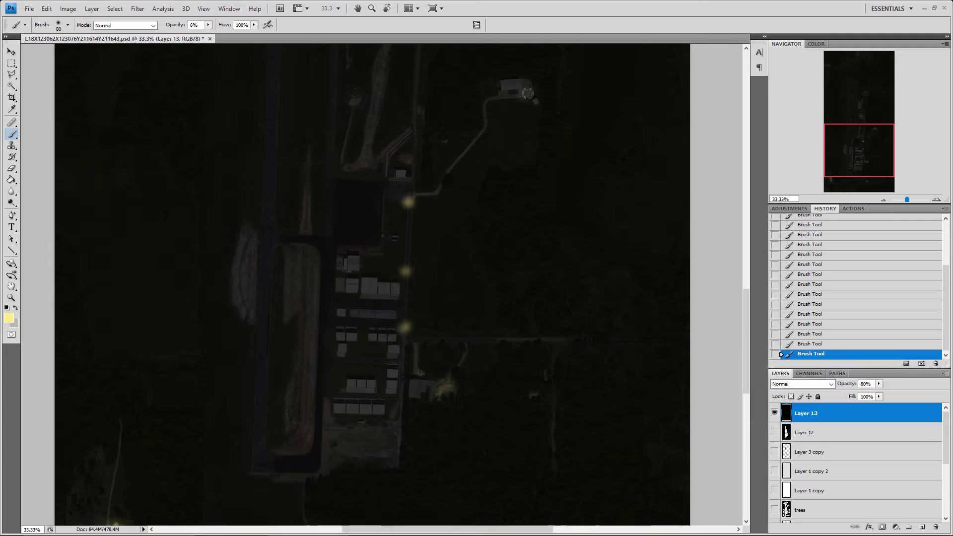
{"action": "mouse_move", "coordinate": [518, 95]}
{"action": "left_mouse_down"}
{"action": "mouse_move", "coordinate": [527, 93]}
{"action": "mouse_move", "coordinate": [529, 105]}
{"action": "mouse_move", "coordinate": [509, 104]}
{"action": "mouse_move", "coordinate": [527, 105]}
{"action": "mouse_move", "coordinate": [518, 101]}
{"action": "left_mouse_up"}
{"action": "mouse_move", "coordinate": [536, 151]}
{"action": "left_mouse_down"}
{"action": "mouse_move", "coordinate": [528, 258]}
{"action": "mouse_move", "coordinate": [498, 319]}
{"action": "mouse_move", "coordinate": [527, 99]}
{"action": "mouse_move", "coordinate": [521, 64]}
{"action": "left_mouse_up"}
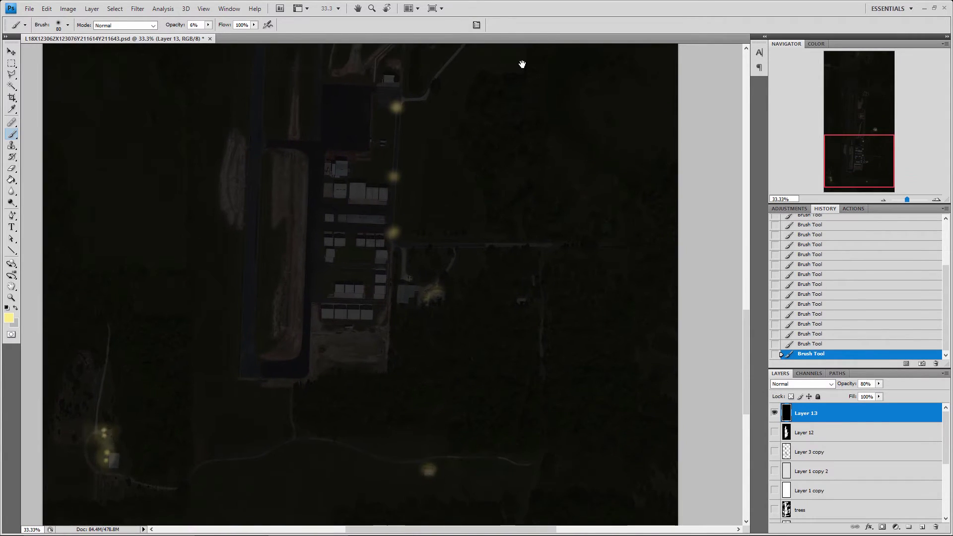
{"action": "left_click_drag", "start_coordinate": [541, 236], "coordinate": [505, 83]}
{"action": "left_click_drag", "start_coordinate": [448, 247], "coordinate": [529, 428]}
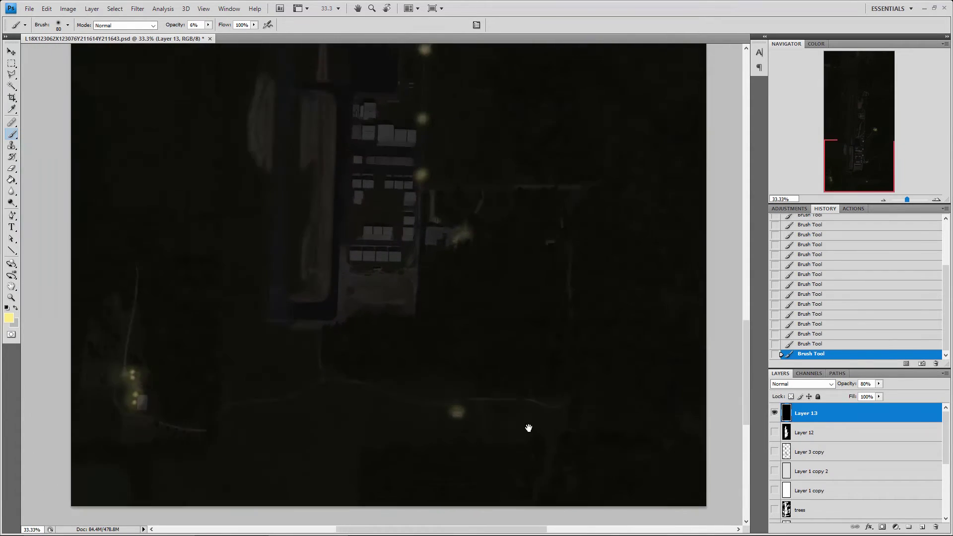
{"action": "mouse_move", "coordinate": [516, 29]}
{"action": "left_mouse_down"}
{"action": "mouse_move", "coordinate": [506, 207]}
{"action": "mouse_move", "coordinate": [495, 243]}
{"action": "mouse_move", "coordinate": [462, 126]}
{"action": "left_mouse_up"}
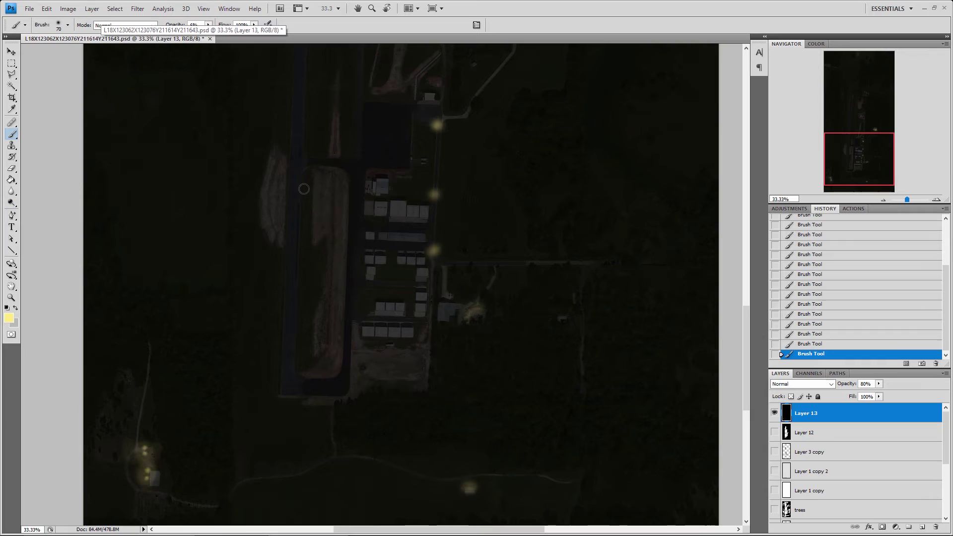
{"action": "key", "text": "bracketleft"}
Raise the brush opacity to about 30%
{"action": "left_click", "coordinate": [208, 25]}
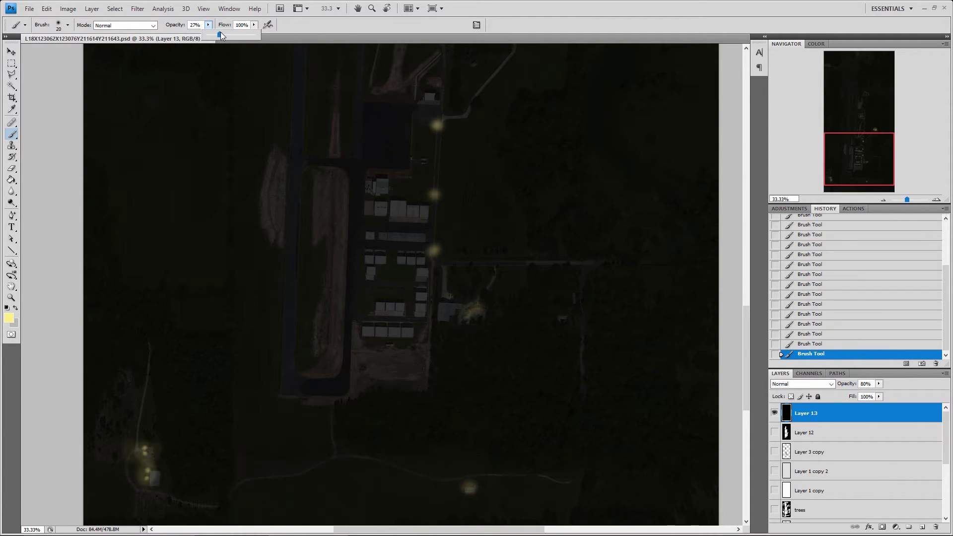
{"action": "left_click_drag", "start_coordinate": [222, 33], "coordinate": [222, 33]}
{"action": "left_click_drag", "start_coordinate": [859, 159], "coordinate": [859, 134]}
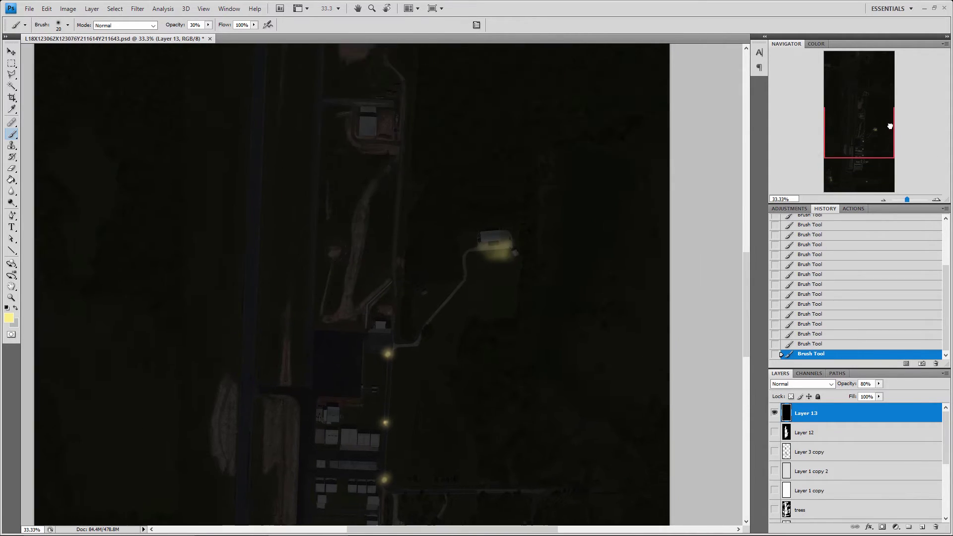
Set Layer 13's opacity to 100% and pan to check the glows
{"action": "left_click", "coordinate": [878, 384]}
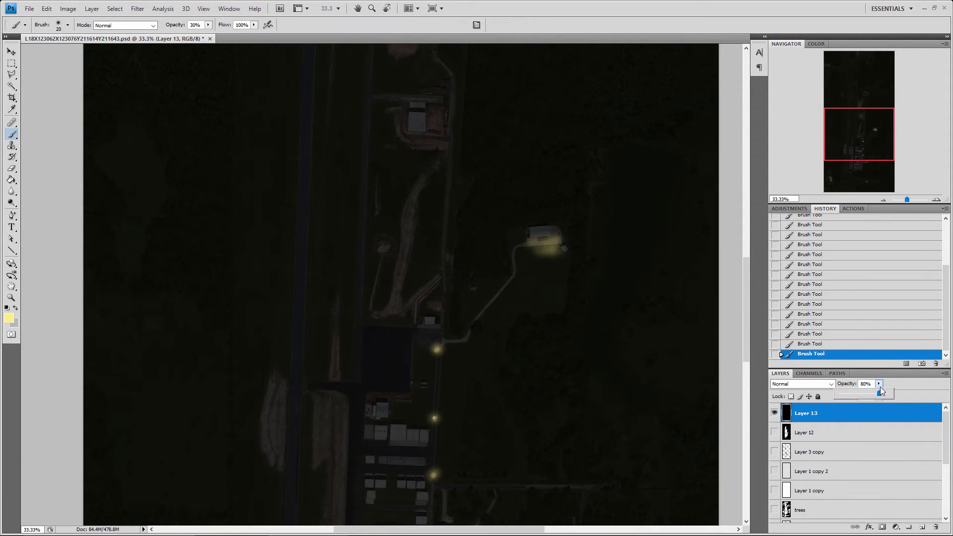
{"action": "left_click_drag", "start_coordinate": [890, 394], "coordinate": [891, 394]}
{"action": "mouse_move", "coordinate": [866, 168]}
{"action": "left_mouse_down"}
{"action": "mouse_move", "coordinate": [864, 154]}
{"action": "mouse_move", "coordinate": [856, 170]}
{"action": "mouse_move", "coordinate": [855, 121]}
{"action": "mouse_move", "coordinate": [862, 176]}
{"action": "mouse_move", "coordinate": [864, 160]}
{"action": "left_mouse_up"}
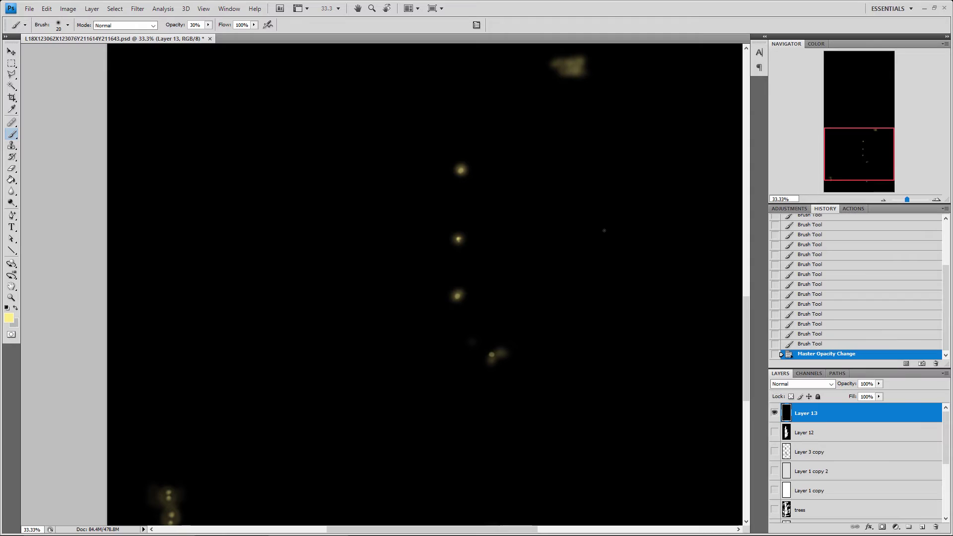
Flatten the image via Layer > Flatten Image, discarding the hidden layers
{"action": "mouse_move", "coordinate": [859, 147]}
{"action": "left_mouse_down"}
{"action": "mouse_move", "coordinate": [857, 157]}
{"action": "mouse_move", "coordinate": [851, 126]}
{"action": "mouse_move", "coordinate": [851, 161]}
{"action": "left_mouse_up"}
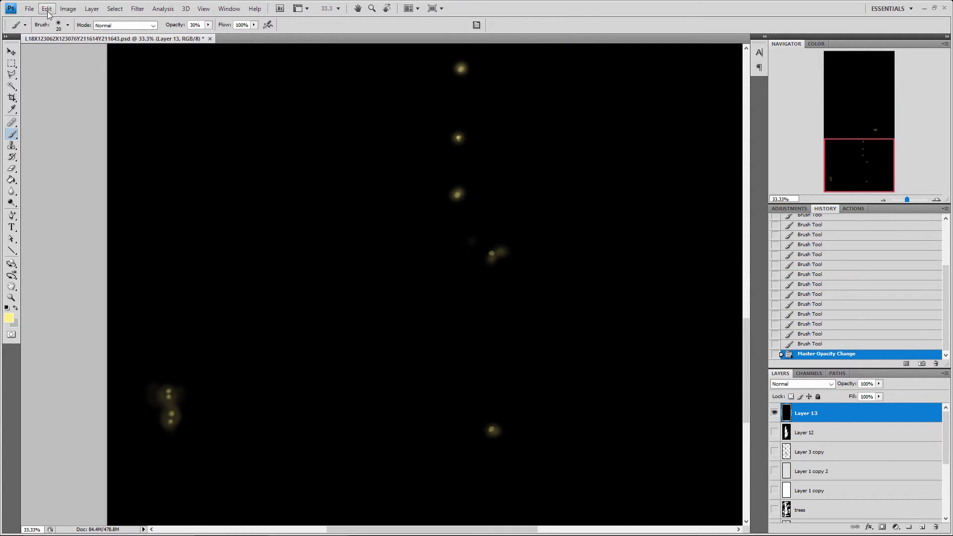
{"action": "left_click", "coordinate": [92, 8]}
{"action": "left_click", "coordinate": [109, 333]}
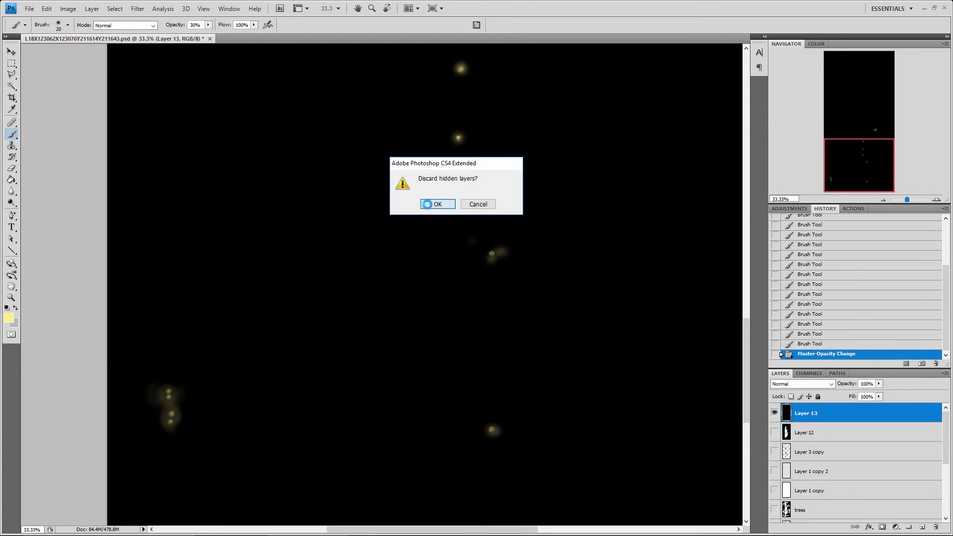
{"action": "left_click", "coordinate": [425, 204]}
Save As a TIFF with _LM added to the file name, accepting default TIFF options
{"action": "left_click", "coordinate": [26, 10]}
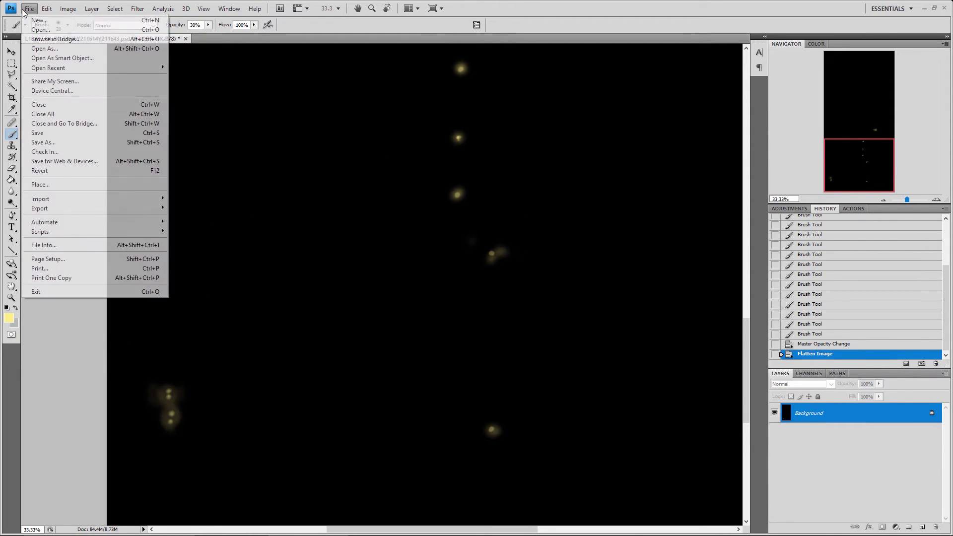
{"action": "left_click", "coordinate": [39, 144]}
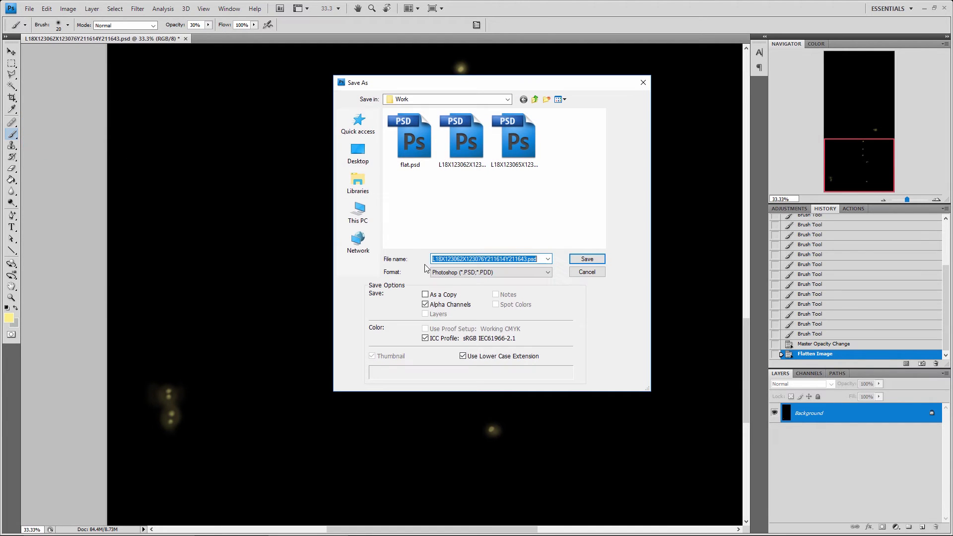
{"action": "left_click", "coordinate": [515, 271]}
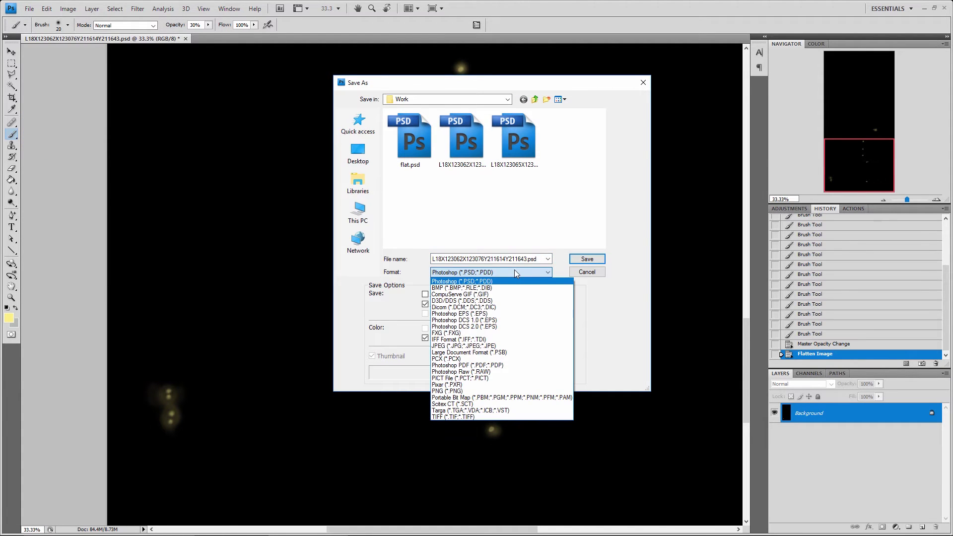
{"action": "left_click", "coordinate": [452, 417]}
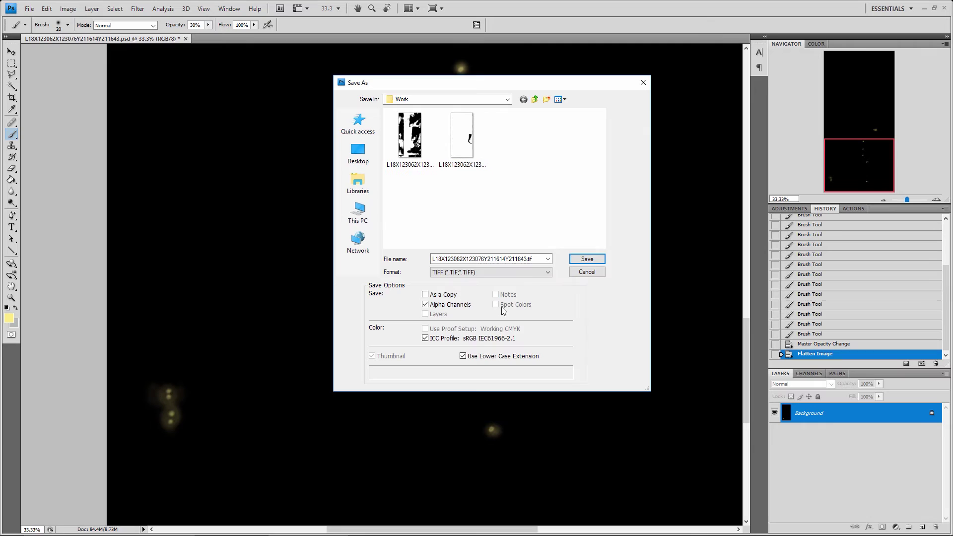
{"action": "double_click", "coordinate": [526, 258]}
{"action": "left_click", "coordinate": [526, 258]}
{"action": "left_click", "coordinate": [586, 260]}
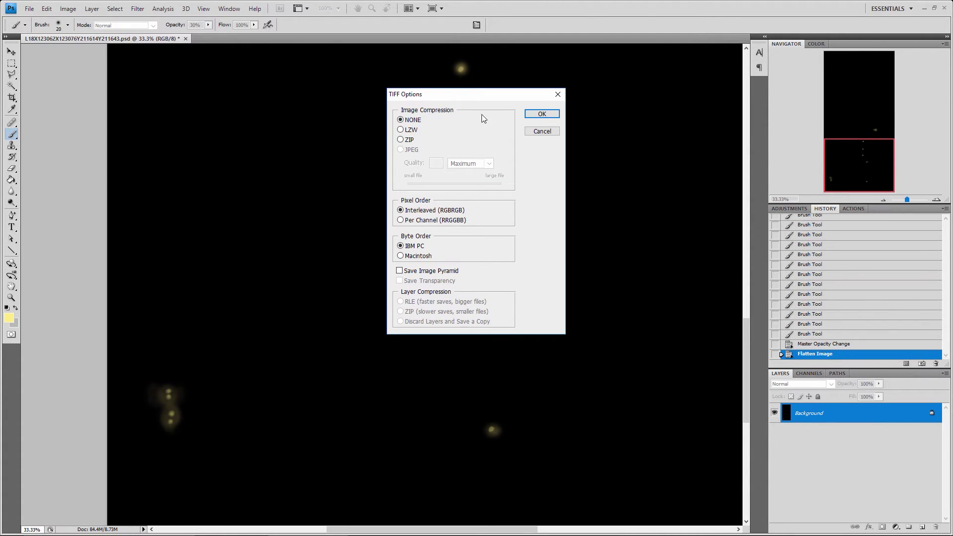
{"action": "left_click", "coordinate": [541, 114]}
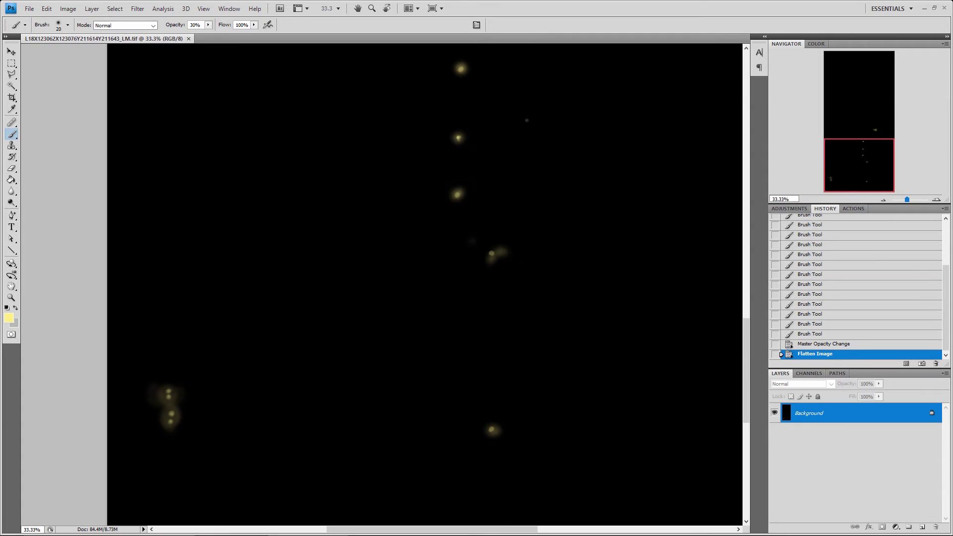
Close Photoshop and browse File Explorer to Storage (E:)\SbuilderX\Tools\Work to see the new _LM.tif
{"action": "left_click", "coordinate": [944, 8]}
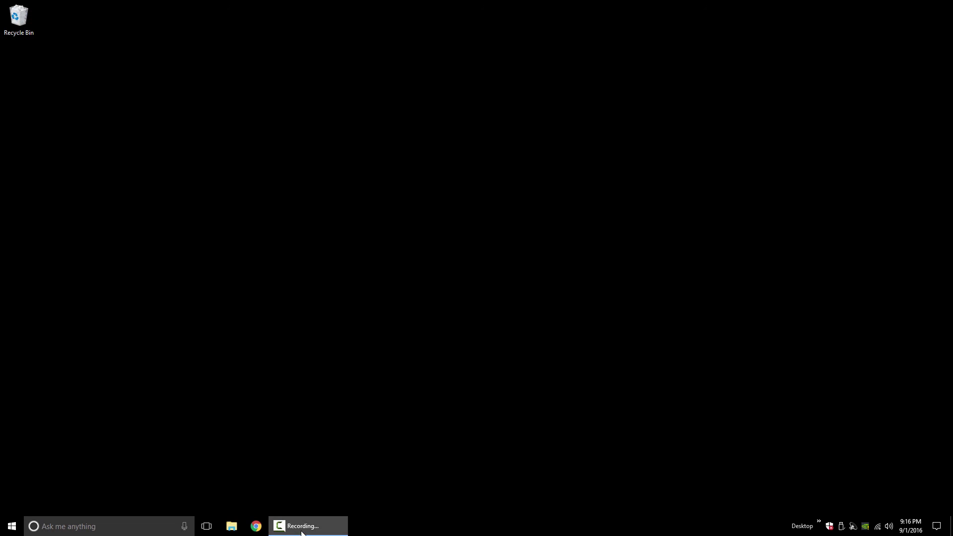
{"action": "left_click", "coordinate": [232, 526]}
{"action": "left_click", "coordinate": [277, 299]}
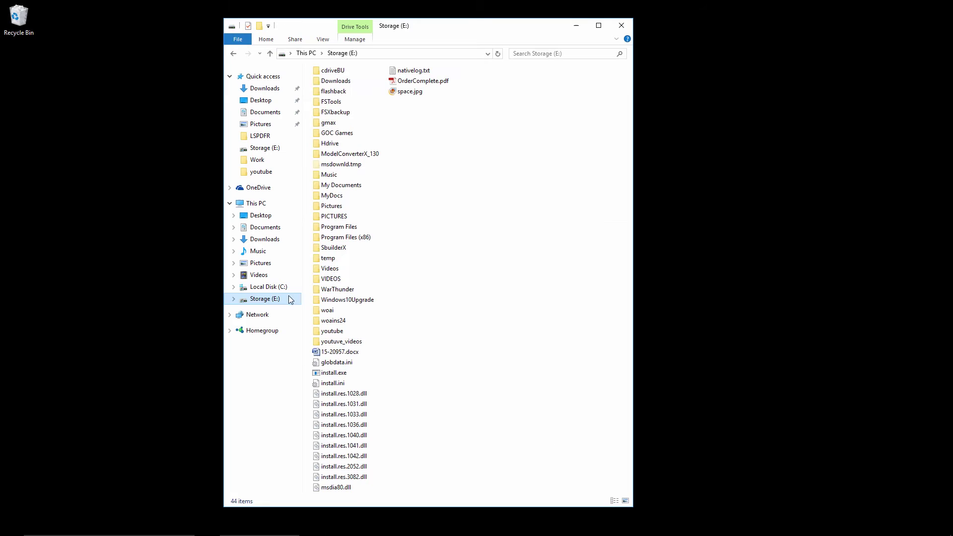
{"action": "double_click", "coordinate": [334, 248]}
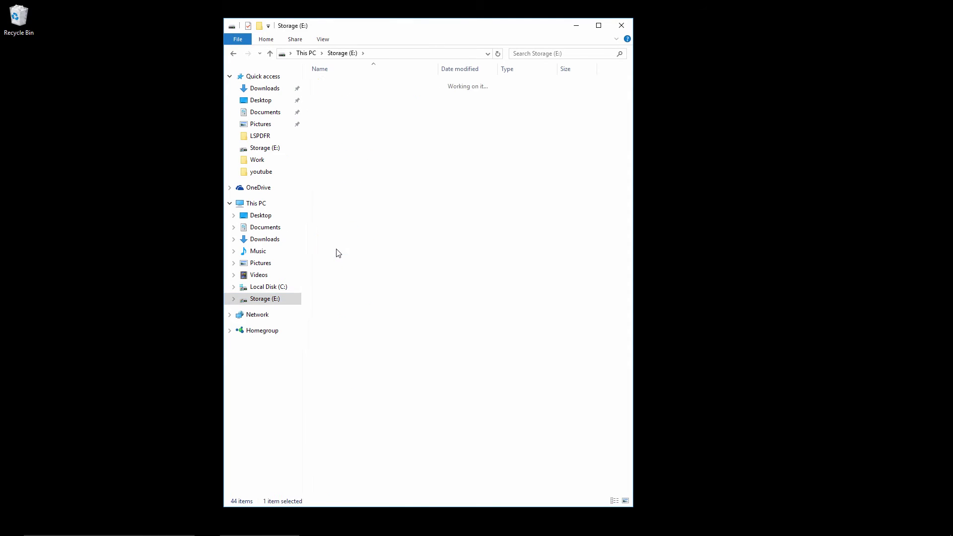
{"action": "double_click", "coordinate": [328, 188]}
{"action": "double_click", "coordinate": [329, 127]}
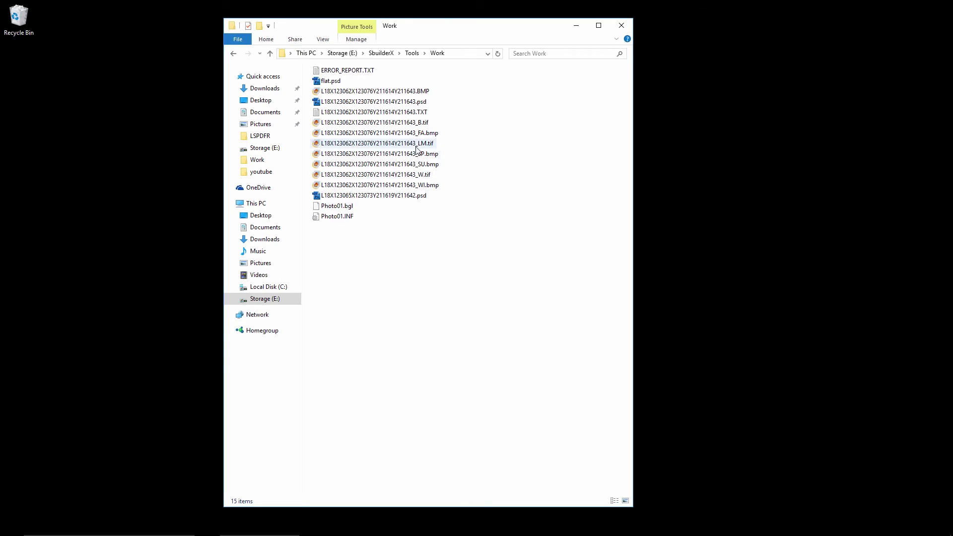
{"action": "double_click", "coordinate": [377, 142]}
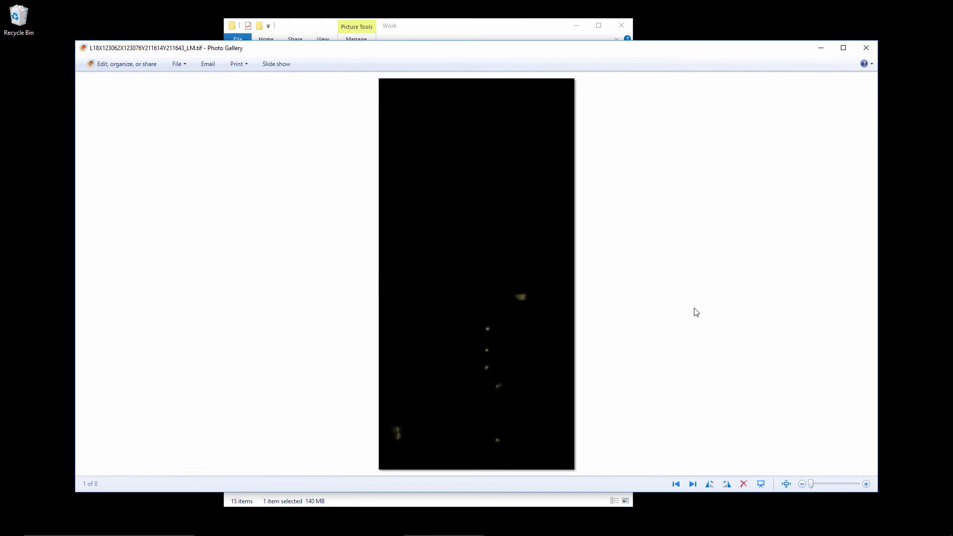
{"action": "left_click", "coordinate": [843, 48]}
{"action": "scroll", "coordinate": [590, 386], "scroll_direction": "up", "scroll_amount": 3}
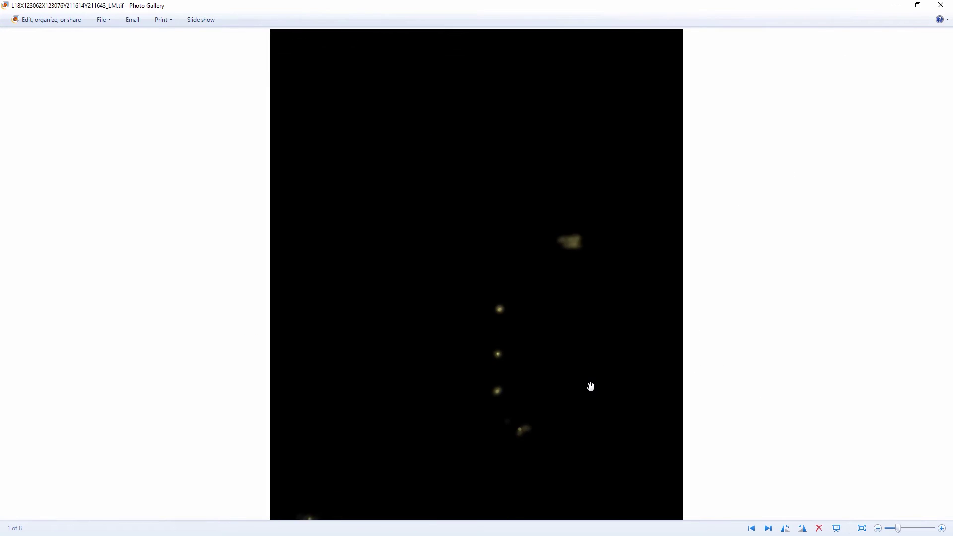
{"action": "scroll", "coordinate": [590, 386], "scroll_direction": "down", "scroll_amount": 3}
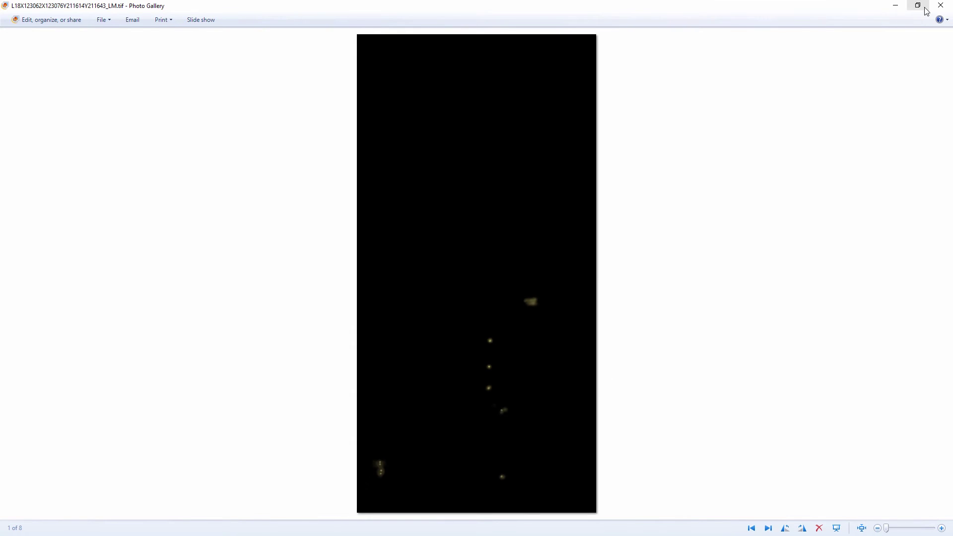
{"action": "left_click", "coordinate": [941, 6]}
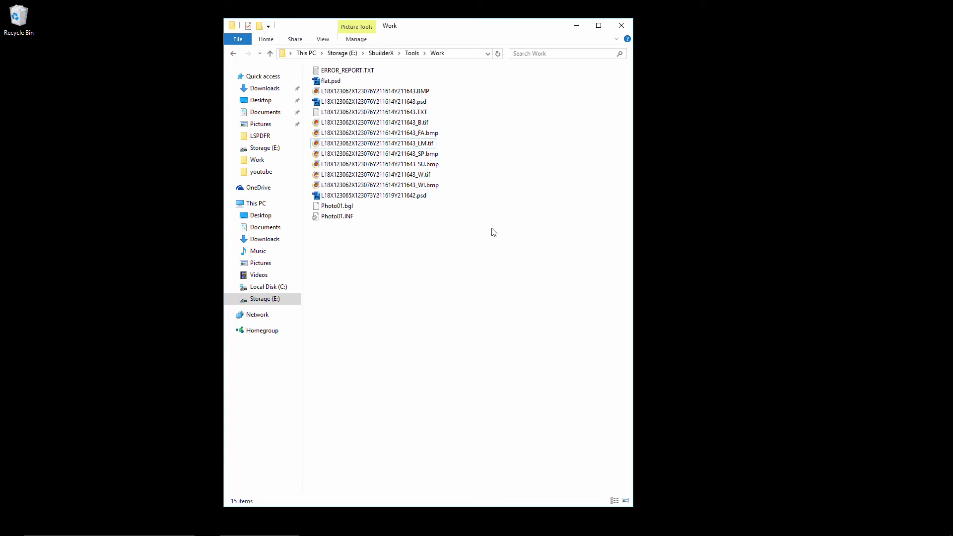
{"action": "left_click", "coordinate": [11, 525]}
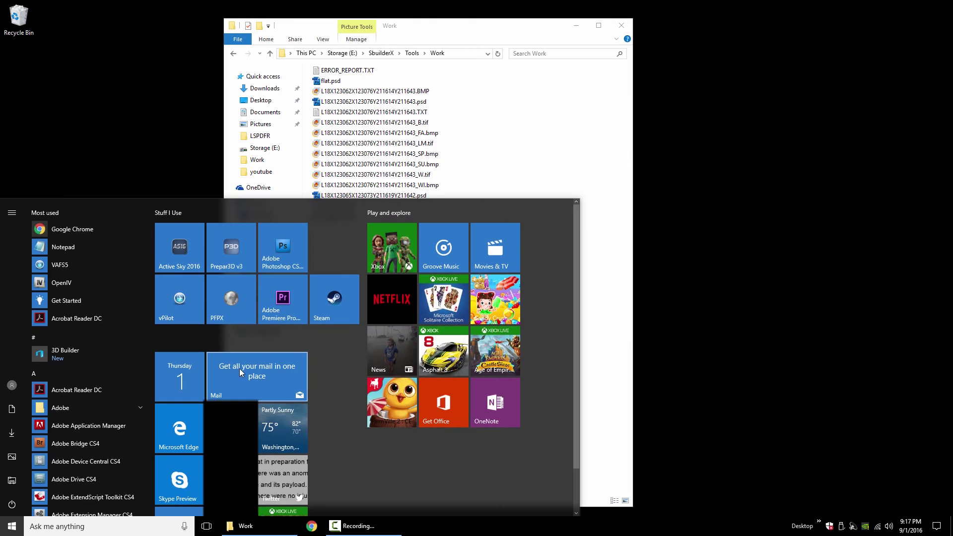
{"action": "key", "text": "Escape"}
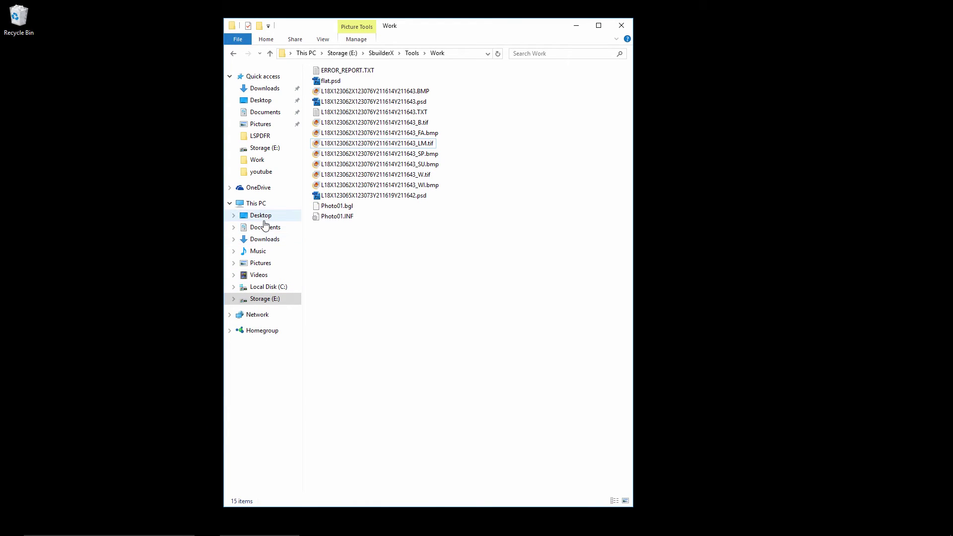
Browse Local Disk (C:) into Lockheed Martin\Prepar3D v3\Scenery\World\texture
{"action": "left_click", "coordinate": [267, 287]}
{"action": "left_click", "coordinate": [336, 251]}
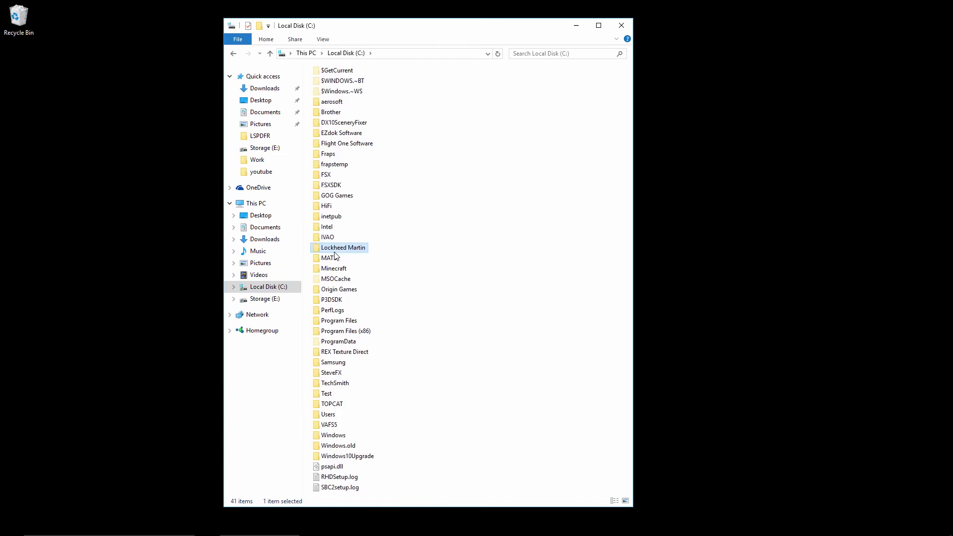
{"action": "double_click", "coordinate": [335, 251]}
{"action": "double_click", "coordinate": [332, 82]}
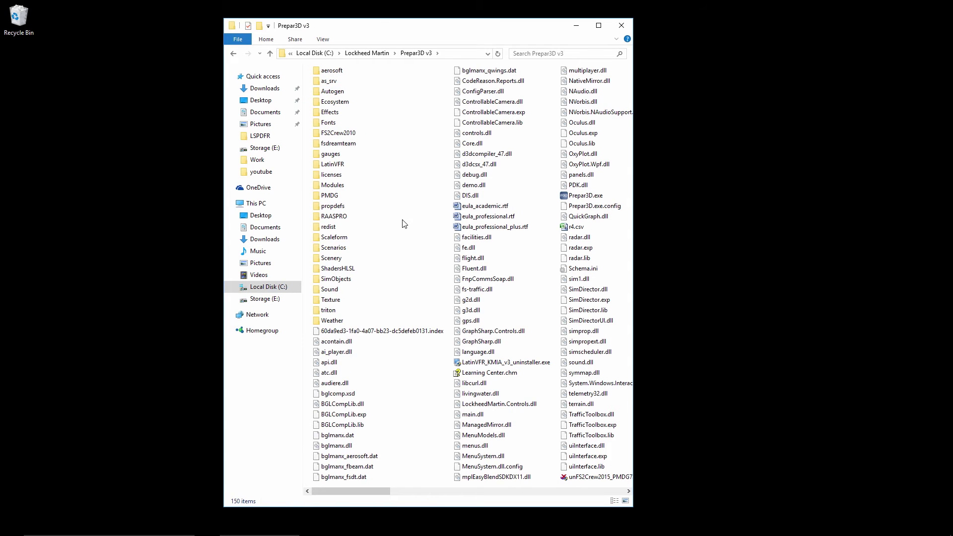
{"action": "double_click", "coordinate": [331, 258]}
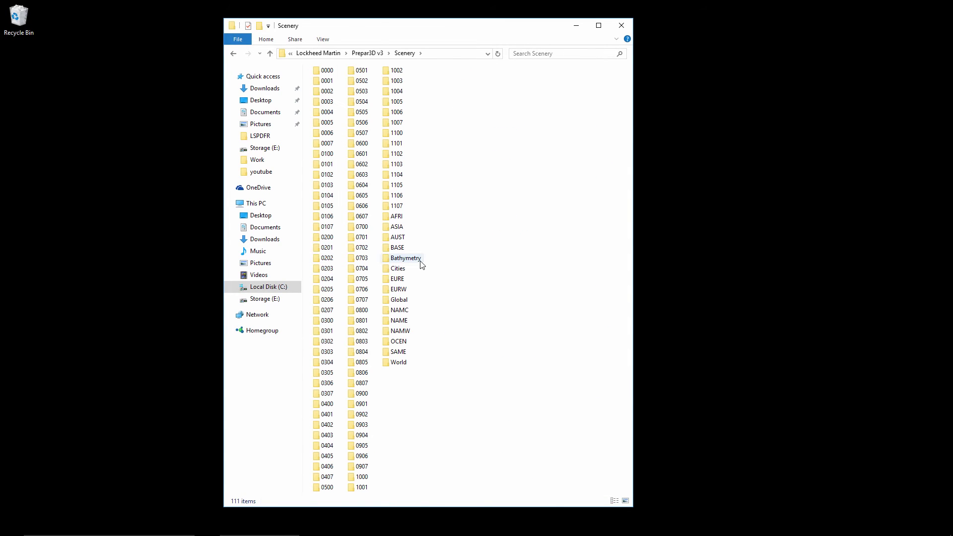
{"action": "double_click", "coordinate": [400, 362]}
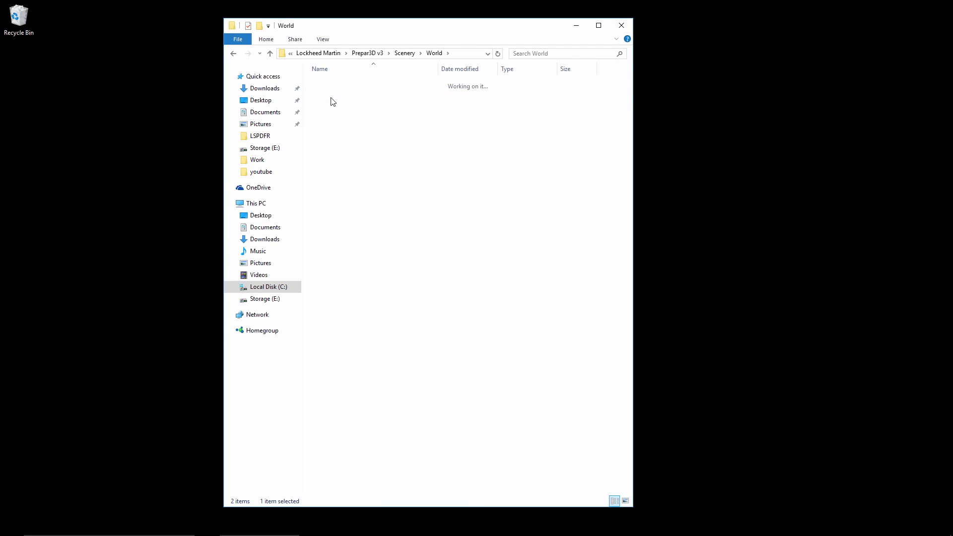
{"action": "double_click", "coordinate": [331, 90]}
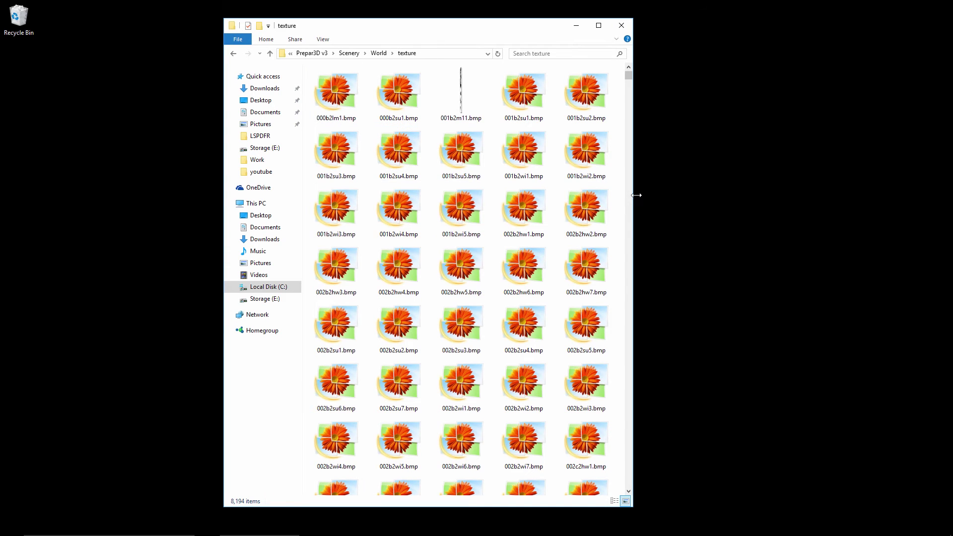
Widen the Explorer window and scroll down through the texture files
{"action": "left_click_drag", "start_coordinate": [636, 195], "coordinate": [870, 198]}
{"action": "scroll", "coordinate": [684, 295], "scroll_direction": "down", "scroll_amount": 8}
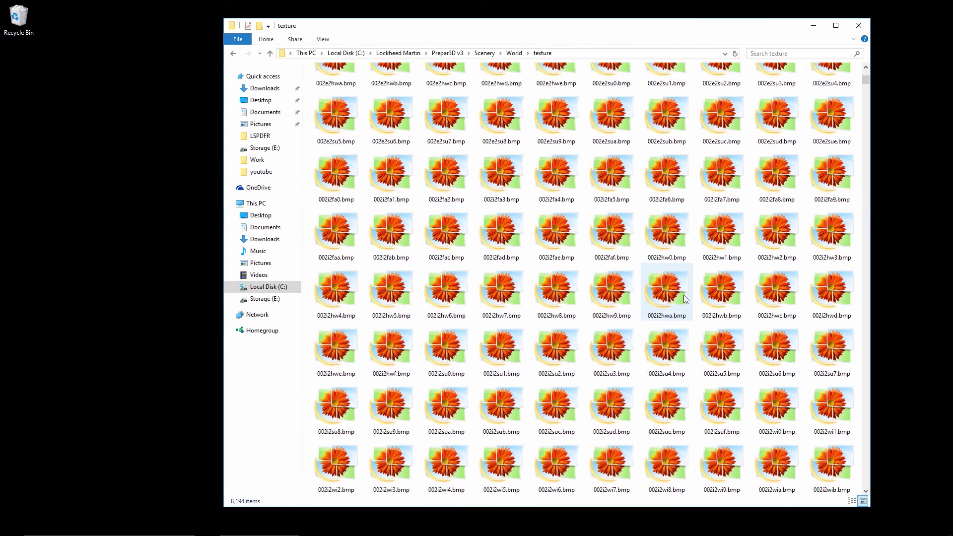
{"action": "scroll", "coordinate": [683, 294], "scroll_direction": "down", "scroll_amount": 15}
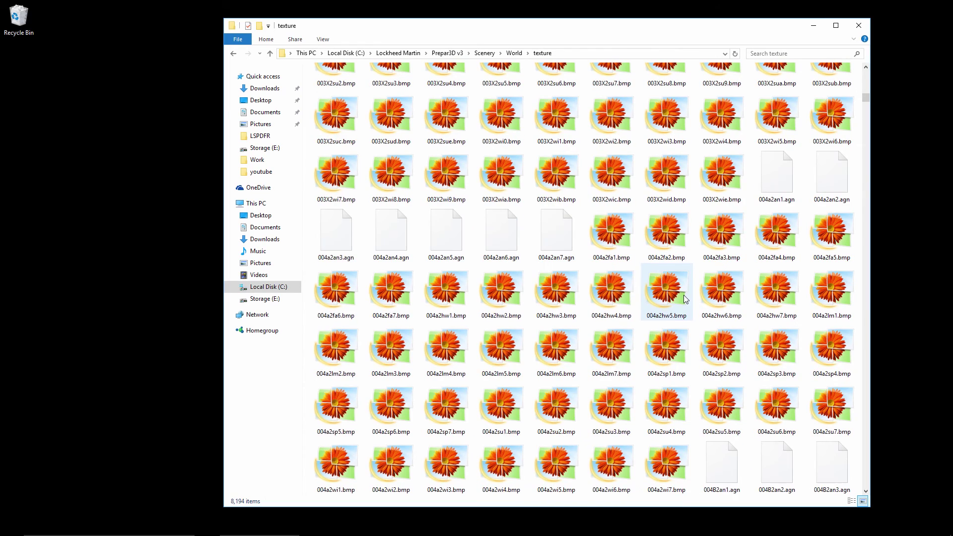
{"action": "scroll", "coordinate": [683, 347], "scroll_direction": "down", "scroll_amount": 15}
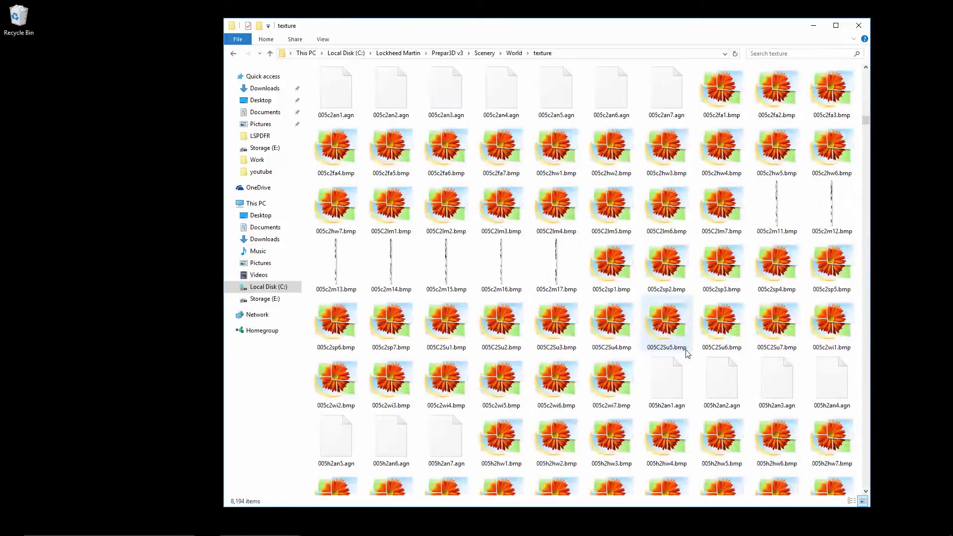
Select 005C2lm6.bmp in the texture folder and bring up its context menu
{"action": "left_click", "coordinate": [667, 206]}
{"action": "right_click", "coordinate": [669, 209]}
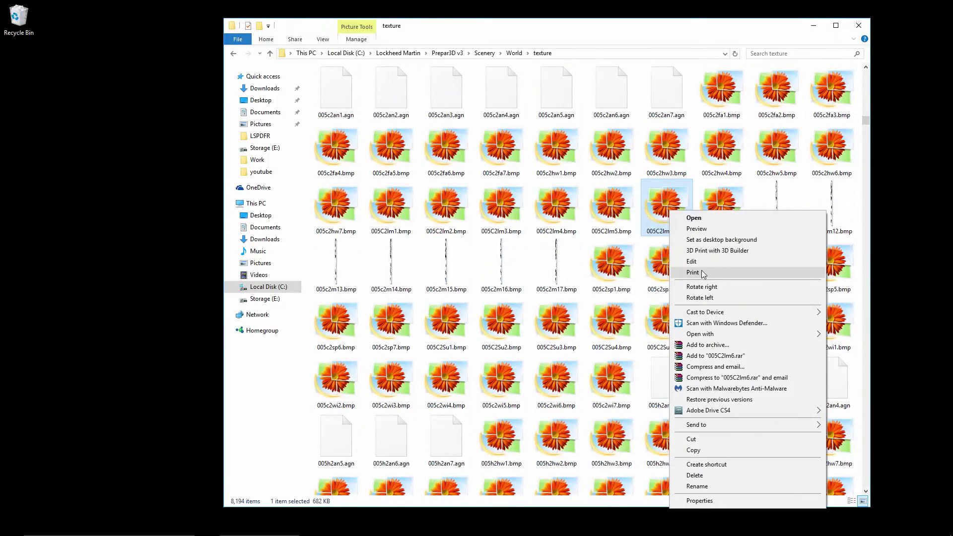
{"action": "mouse_move", "coordinate": [702, 335]}
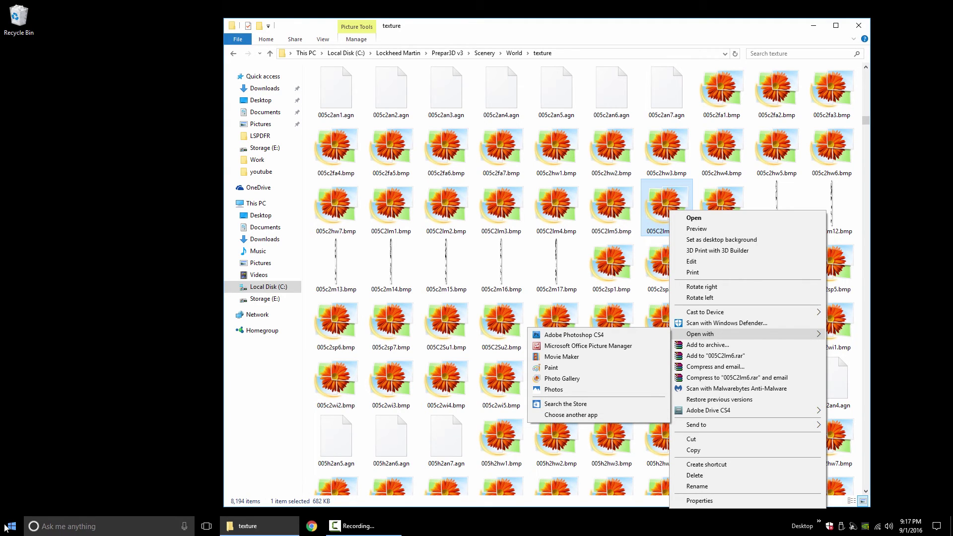
Launch DXTBmp by searching 'dxt' from the Start menu
{"action": "left_click", "coordinate": [12, 527]}
{"action": "left_click", "coordinate": [63, 528]}
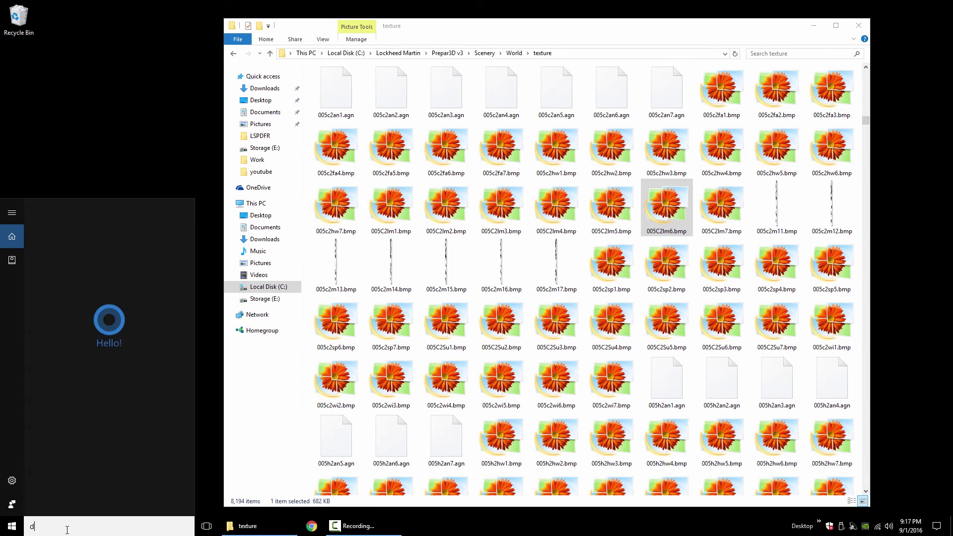
{"action": "type", "text": "dxt"}
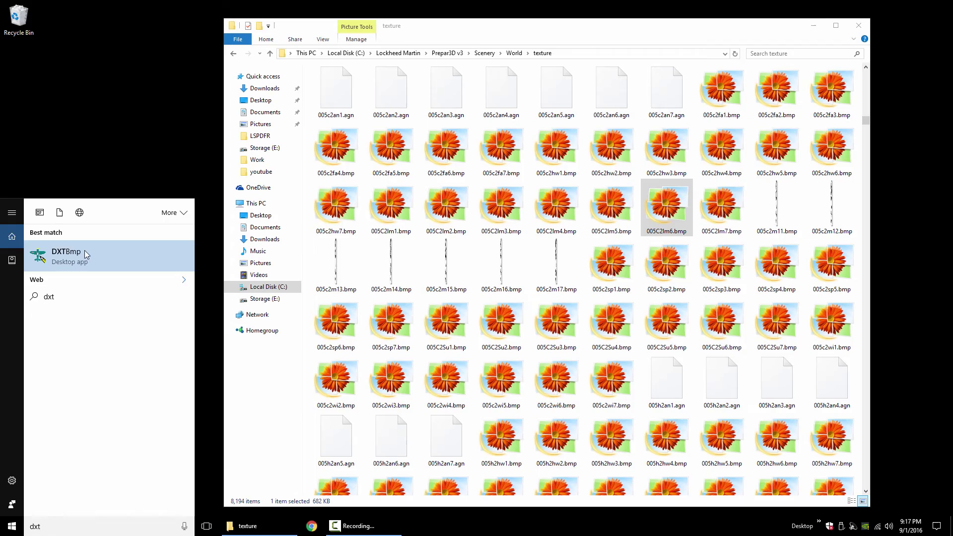
{"action": "left_click", "coordinate": [85, 251]}
Drag 005C2lm6.bmp from the texture folder onto DXTBmp to load it, then maximize DXTBmp
{"action": "left_click_drag", "start_coordinate": [857, 5], "coordinate": [616, 22]}
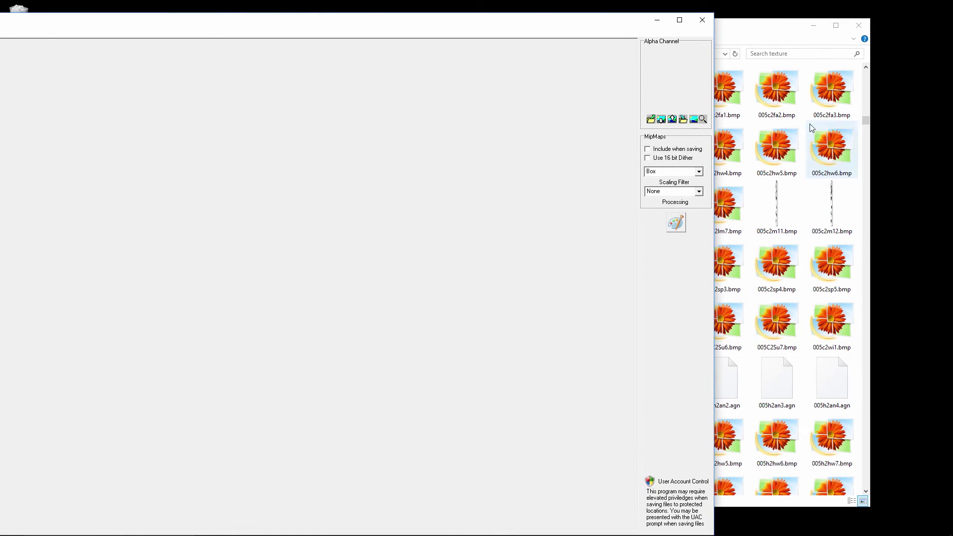
{"action": "left_click", "coordinate": [760, 38]}
{"action": "left_click_drag", "start_coordinate": [759, 37], "coordinate": [952, 34]}
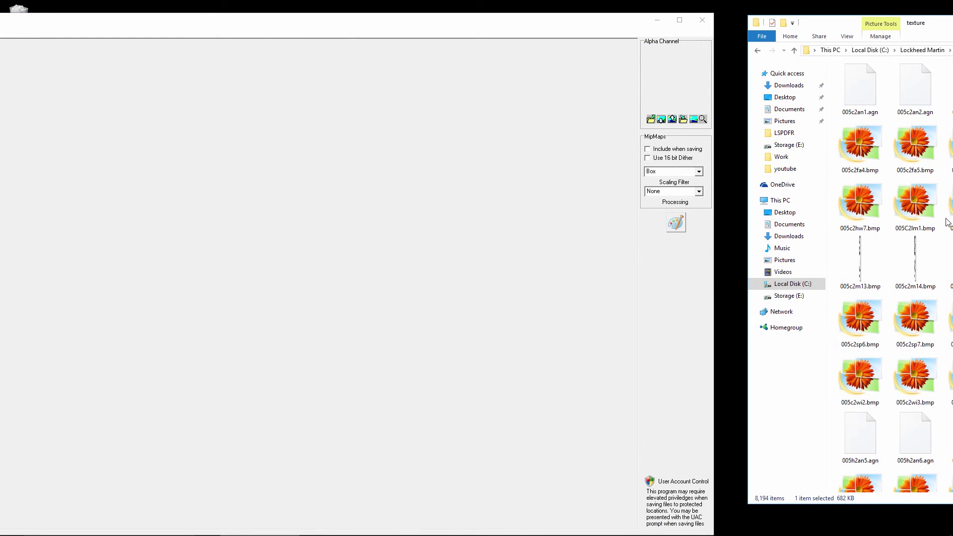
{"action": "left_click_drag", "start_coordinate": [947, 221], "coordinate": [379, 247]}
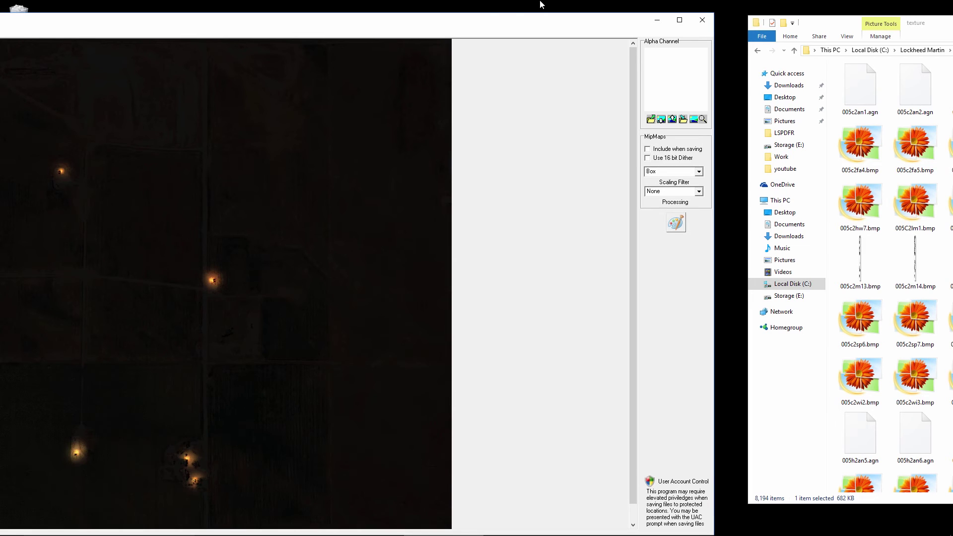
{"action": "left_click", "coordinate": [679, 19]}
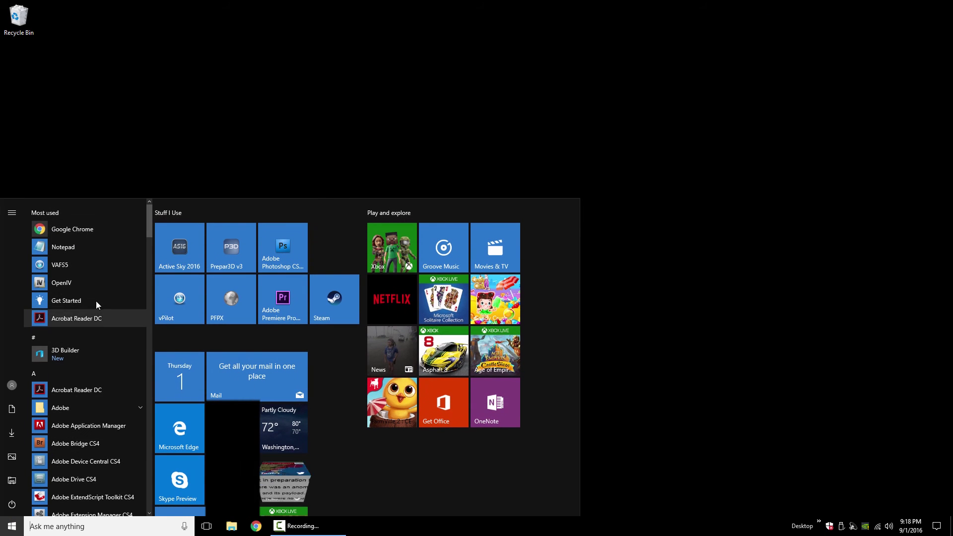
Open the recent L18X123065X123073Y211619Y211642.psd by mistake, then close it
{"action": "scroll", "coordinate": [102, 415], "scroll_direction": "down", "scroll_amount": 5}
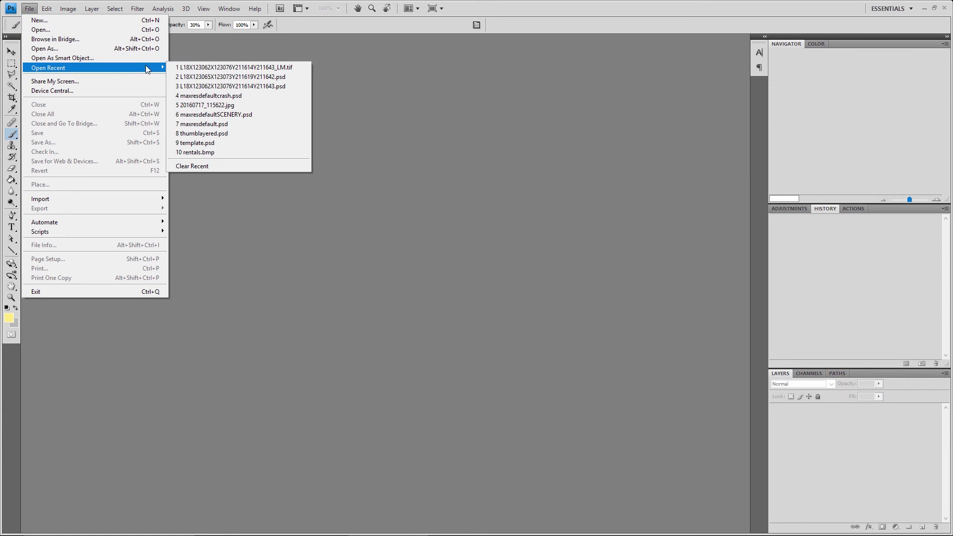
{"action": "left_click", "coordinate": [231, 77]}
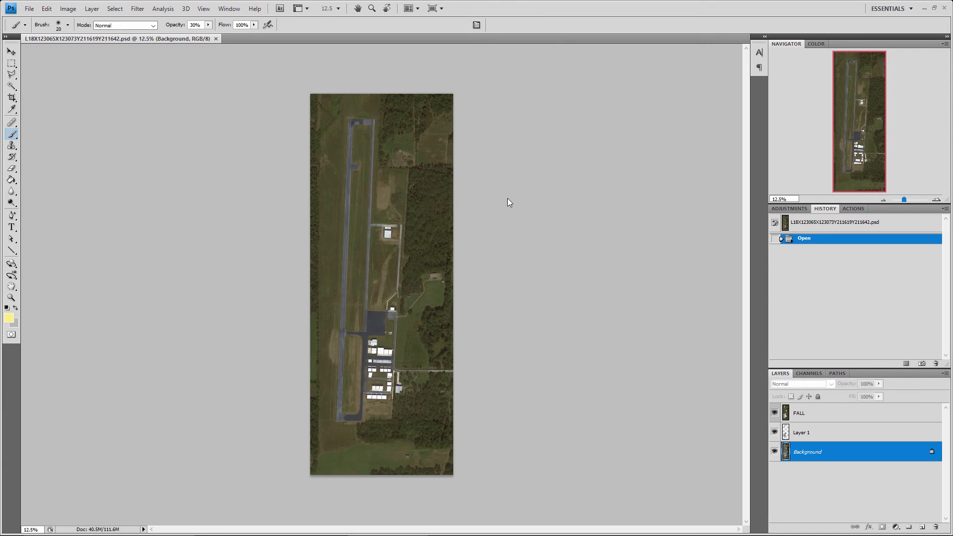
{"action": "left_click", "coordinate": [216, 39]}
Open L18X123062X123076Y211614Y211643.psd from recent files and hide Layer 12, Layer 3 copy and Layer 1 copy 2
{"action": "left_click", "coordinate": [29, 8]}
{"action": "mouse_move", "coordinate": [101, 71]}
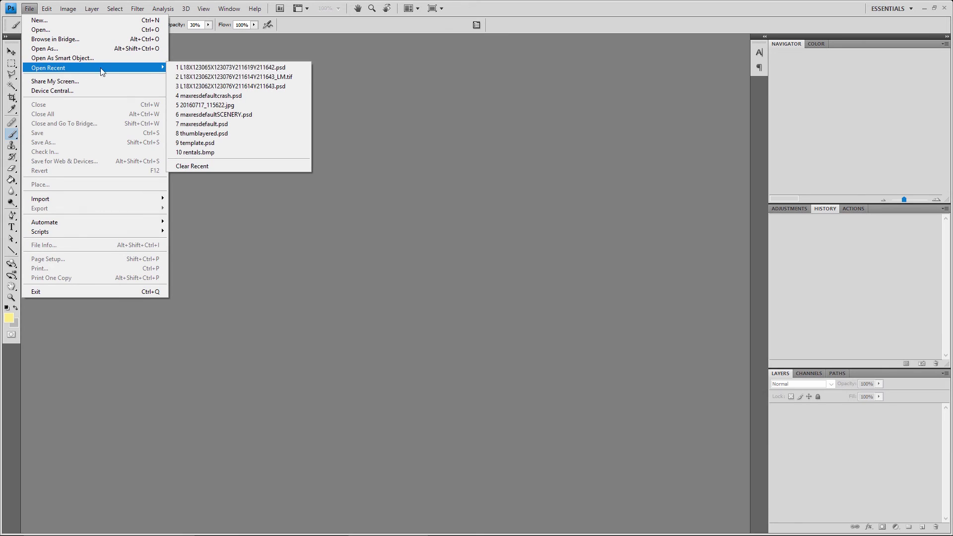
{"action": "left_click", "coordinate": [258, 87]}
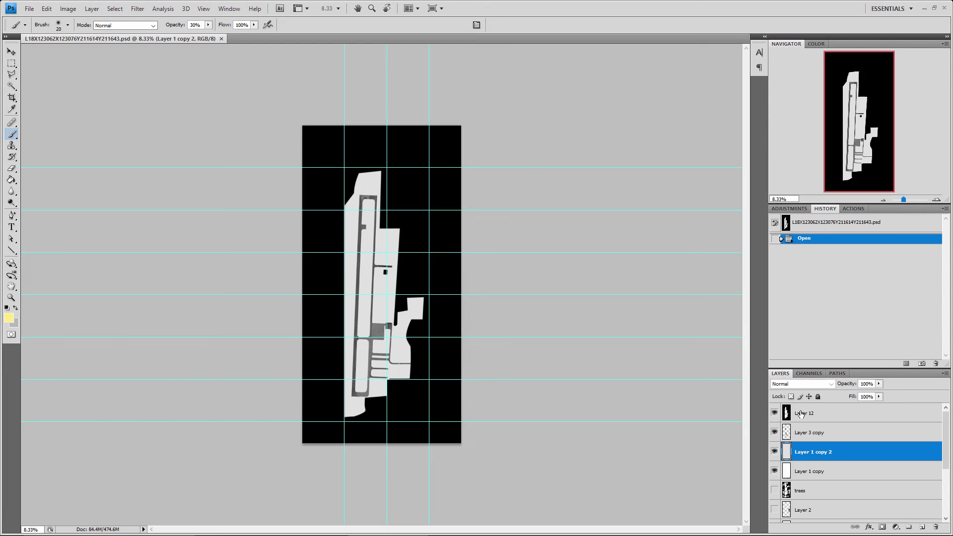
{"action": "left_click", "coordinate": [801, 413]}
{"action": "left_click_drag", "start_coordinate": [774, 413], "coordinate": [774, 470]}
Add new Layer 13 and fill it with black using the Paint Bucket
{"action": "left_click", "coordinate": [922, 527]}
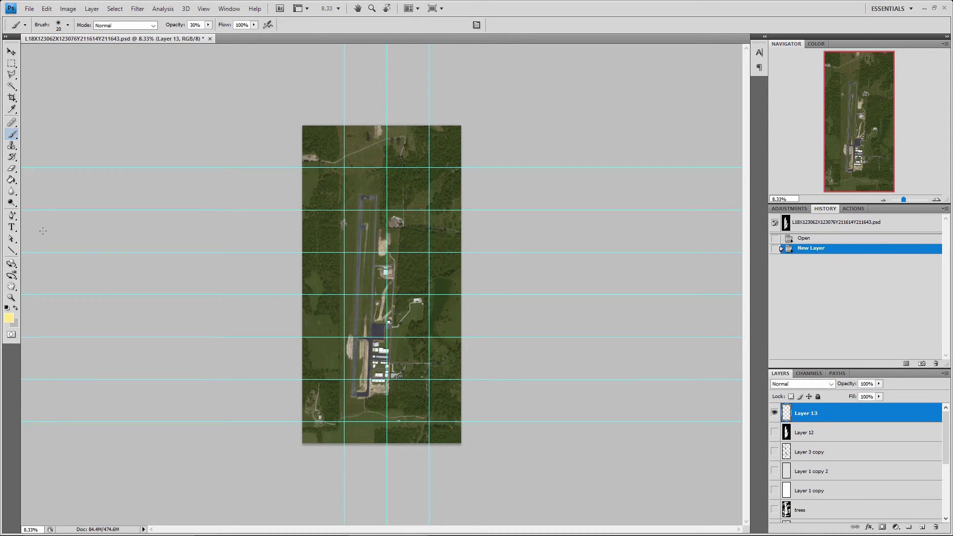
{"action": "left_click", "coordinate": [9, 318]}
{"action": "left_click", "coordinate": [550, 416]}
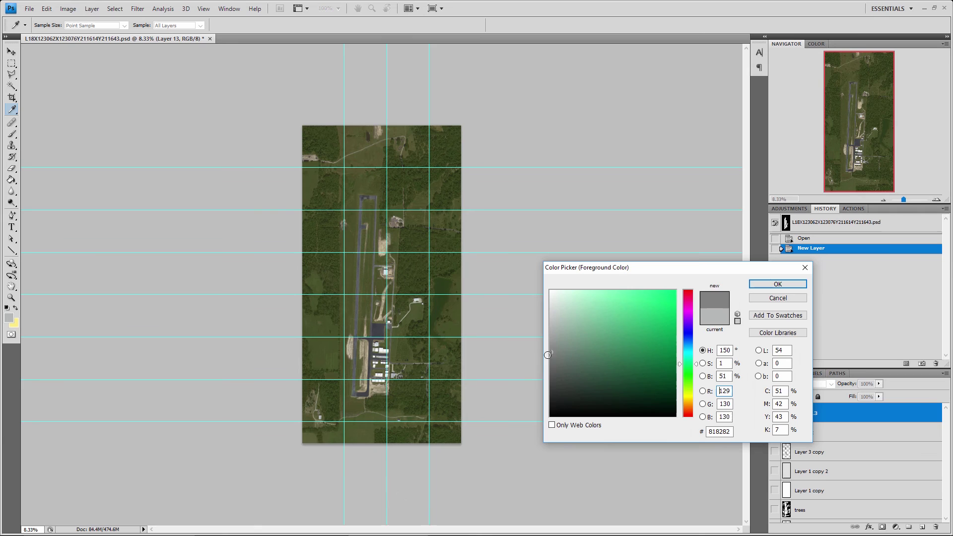
{"action": "left_click", "coordinate": [778, 284]}
{"action": "key", "text": "g"}
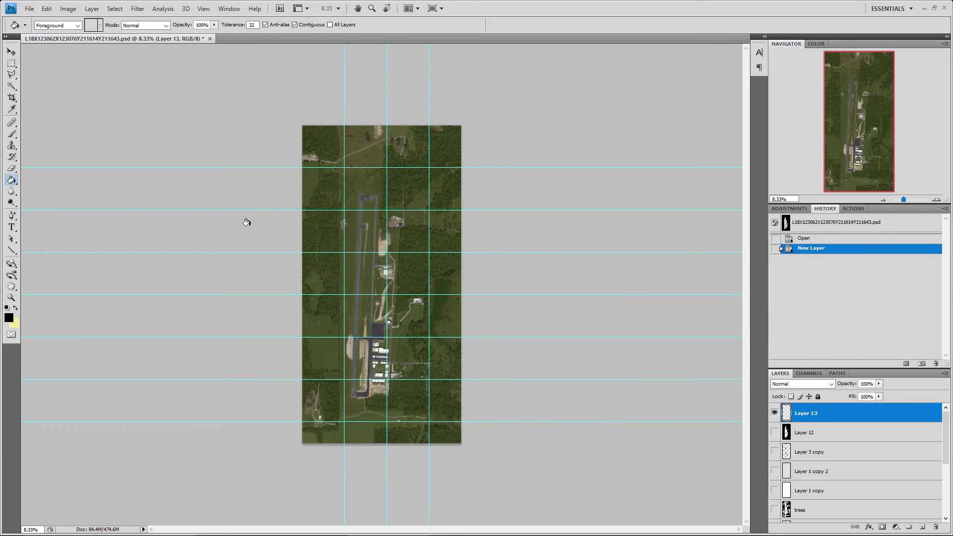
{"action": "left_click", "coordinate": [382, 238]}
Clear all guides, zoom to 16.7%, and lower Layer 13 to 85% opacity
{"action": "left_click", "coordinate": [186, 9]}
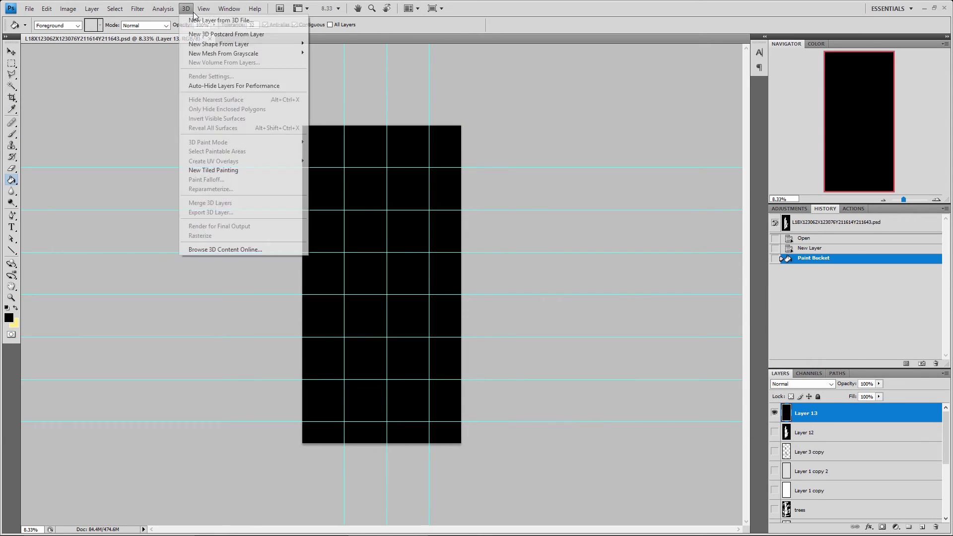
{"action": "mouse_move", "coordinate": [203, 8]}
{"action": "left_click", "coordinate": [221, 218]}
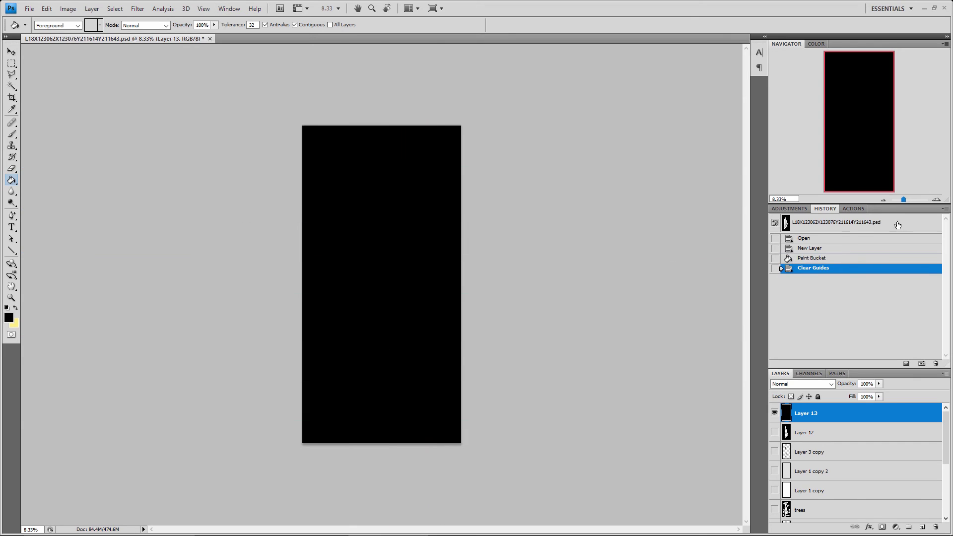
{"action": "left_click", "coordinate": [936, 200]}
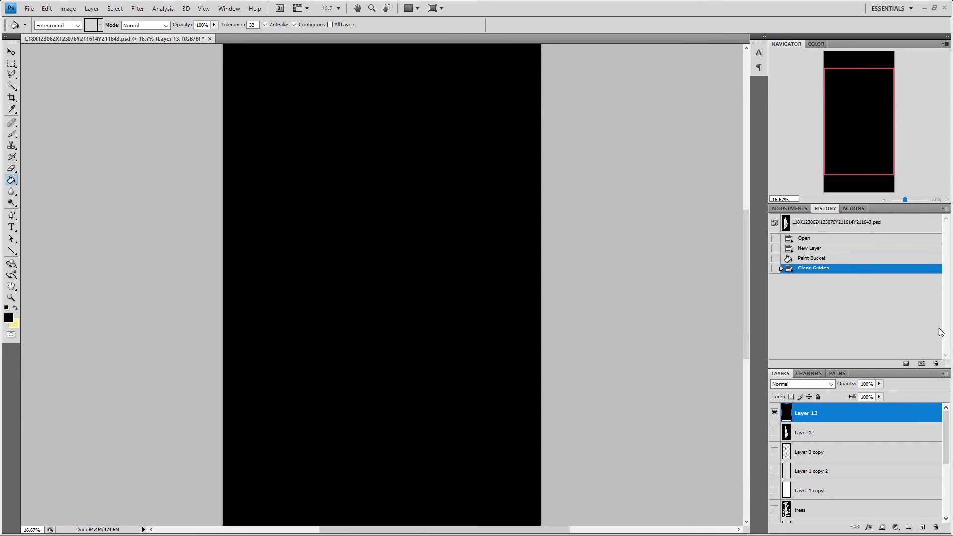
{"action": "left_click", "coordinate": [878, 384]}
{"action": "left_click_drag", "start_coordinate": [878, 392], "coordinate": [872, 398]}
{"action": "left_click", "coordinate": [901, 414]}
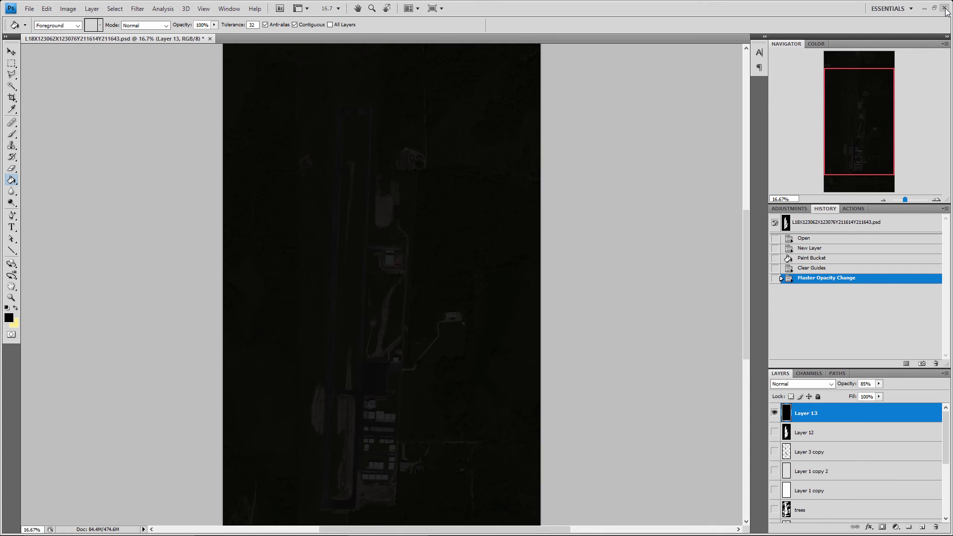
Delete Layer 13 and drag the whole L18X123062X123076Y211614Y211643_LM.tif lights image into the airport PSD
{"action": "left_click_drag", "start_coordinate": [789, 414], "coordinate": [936, 527]}
{"action": "left_click", "coordinate": [29, 9]}
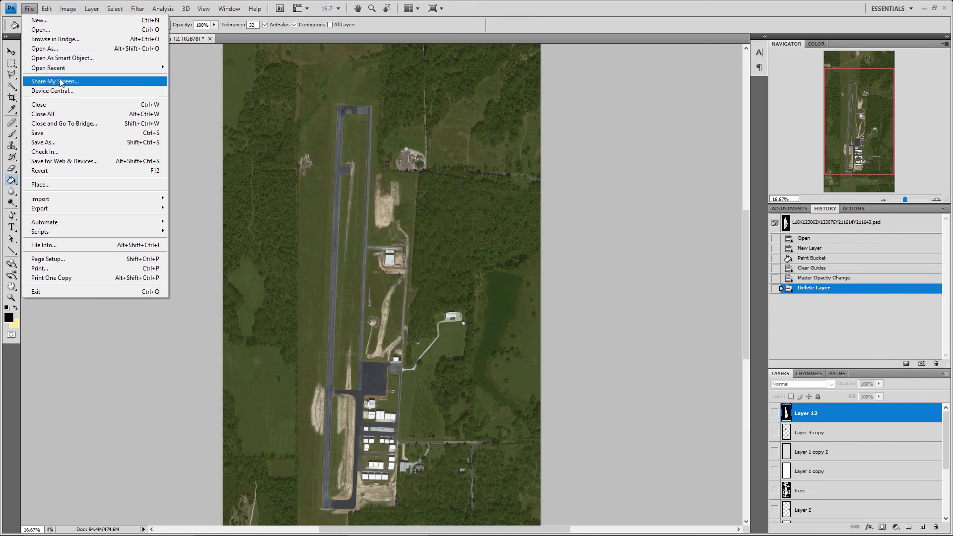
{"action": "mouse_move", "coordinate": [90, 72]}
{"action": "left_click", "coordinate": [268, 85]}
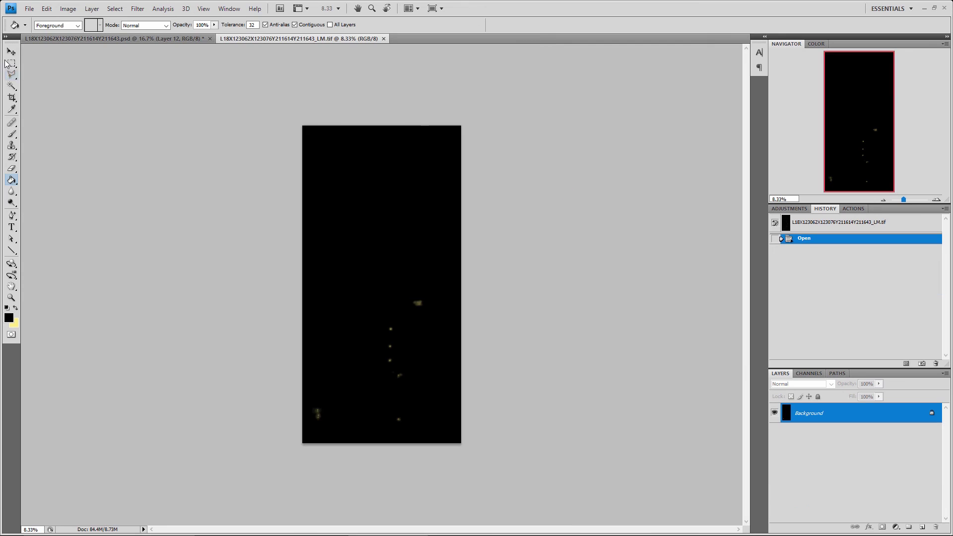
{"action": "left_click", "coordinate": [11, 51]}
{"action": "key", "text": "ctrl+a"}
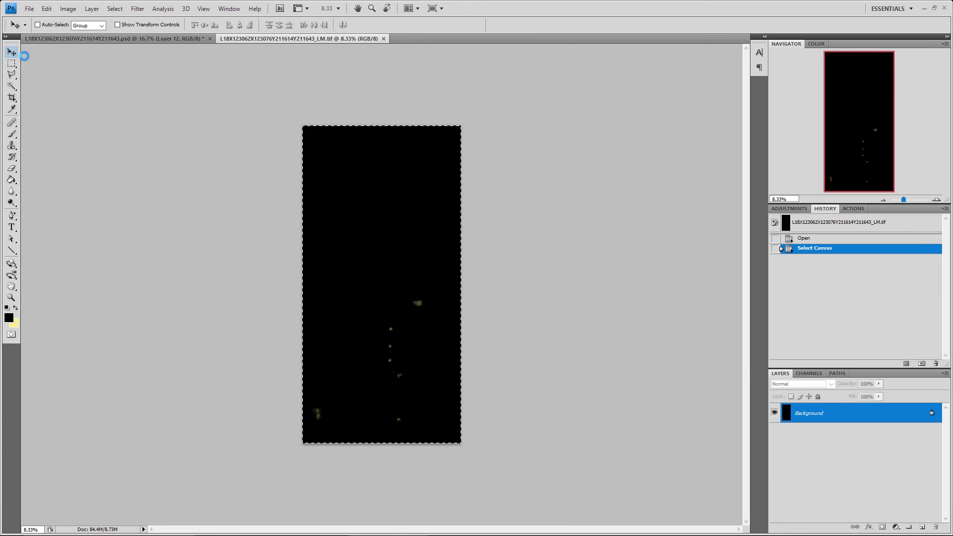
{"action": "left_click_drag", "start_coordinate": [391, 208], "coordinate": [423, 180]}
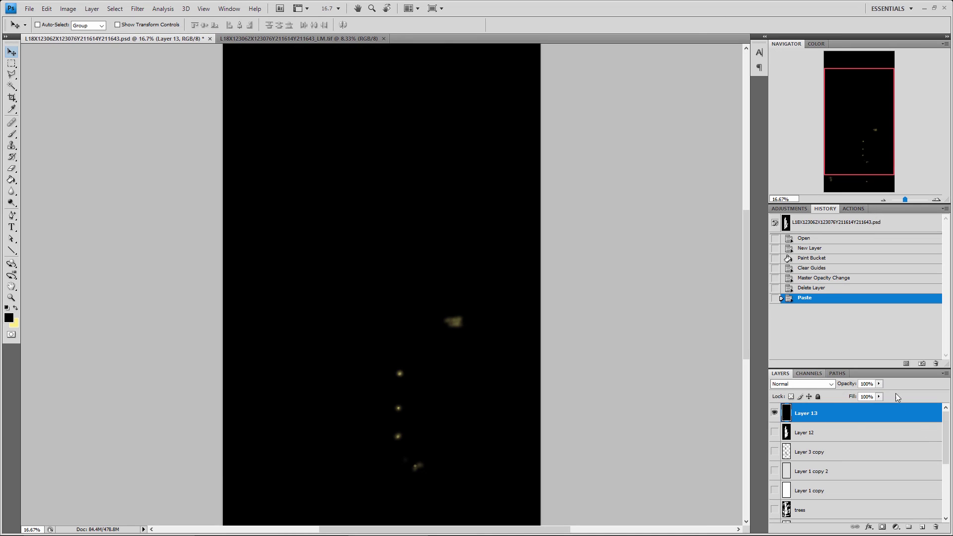
Set the lights layer to 85% opacity and flatten the image
{"action": "left_click", "coordinate": [878, 385]}
{"action": "left_click_drag", "start_coordinate": [879, 393], "coordinate": [872, 394]}
{"action": "left_click_drag", "start_coordinate": [844, 142], "coordinate": [844, 160]}
{"action": "left_click", "coordinate": [92, 8]}
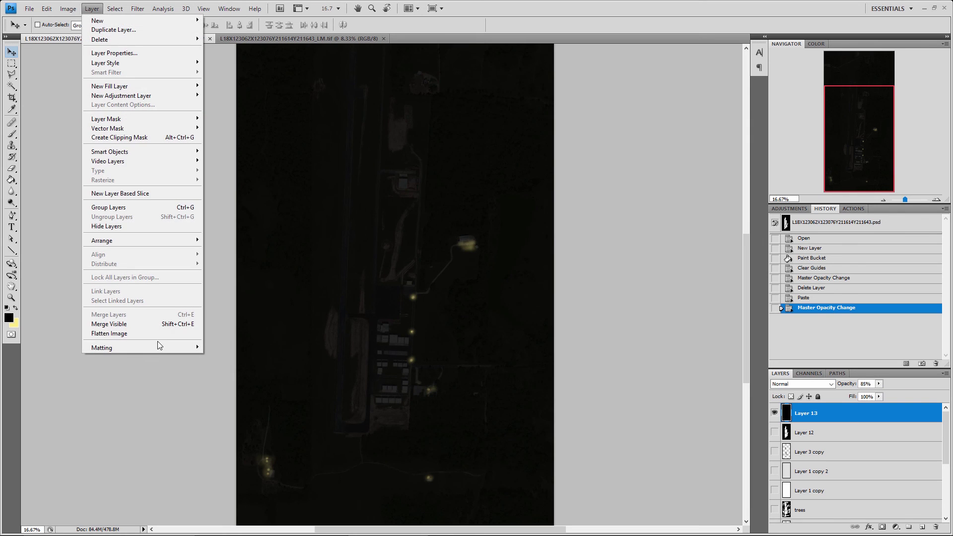
{"action": "left_click", "coordinate": [124, 333]}
Confirm discarding the hidden layers and close the _LM.tif lights document
{"action": "left_click", "coordinate": [455, 206]}
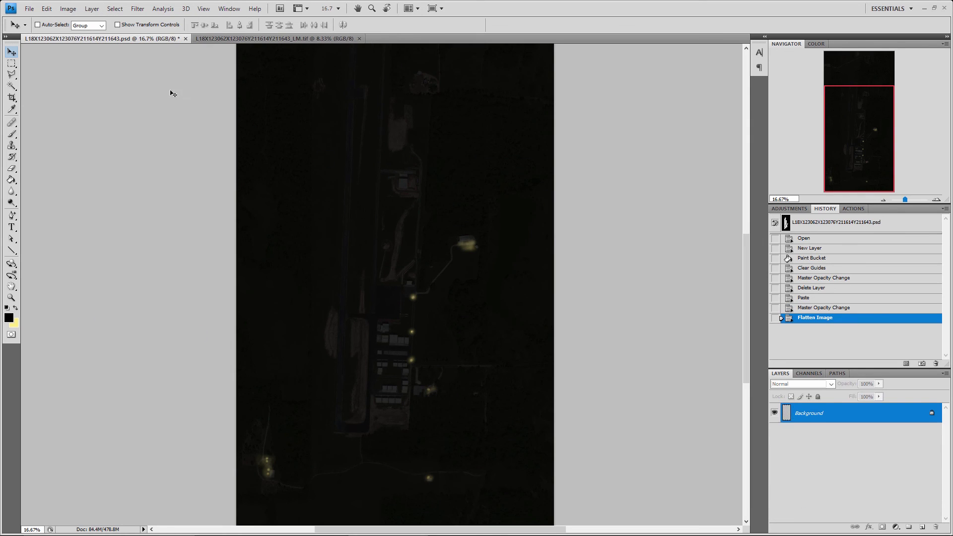
{"action": "left_click", "coordinate": [30, 9]}
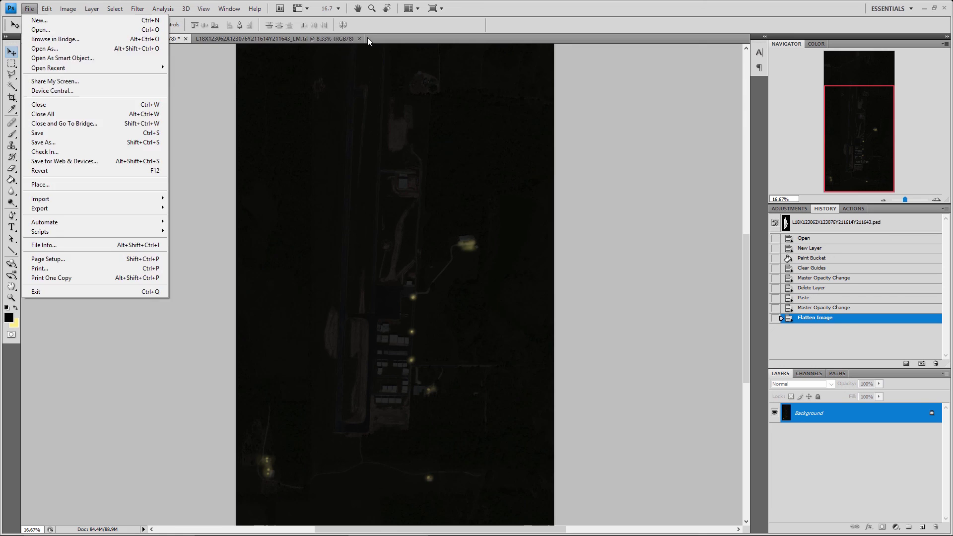
{"action": "left_click", "coordinate": [367, 38]}
{"action": "left_click", "coordinate": [359, 38]}
{"action": "left_click", "coordinate": [29, 9]}
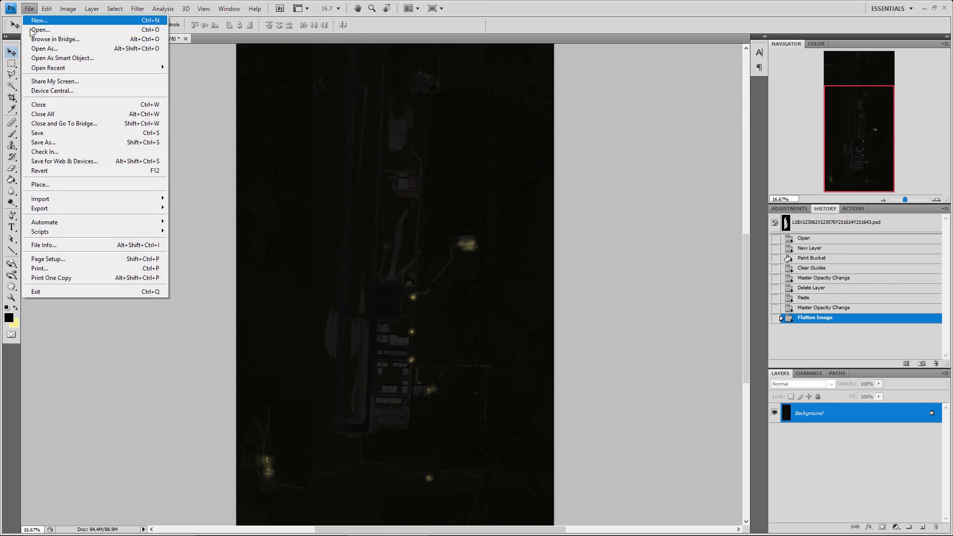
Save as TIFF, replacing L18X123062X123076Y211614Y211643_LM.tif, then close the image
{"action": "left_click", "coordinate": [31, 142]}
{"action": "left_click", "coordinate": [490, 273]}
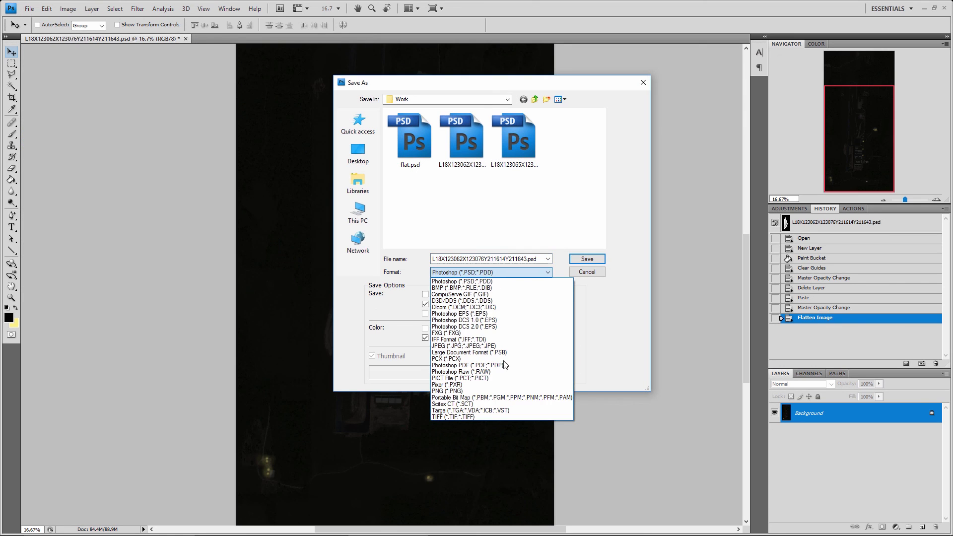
{"action": "left_click", "coordinate": [475, 416]}
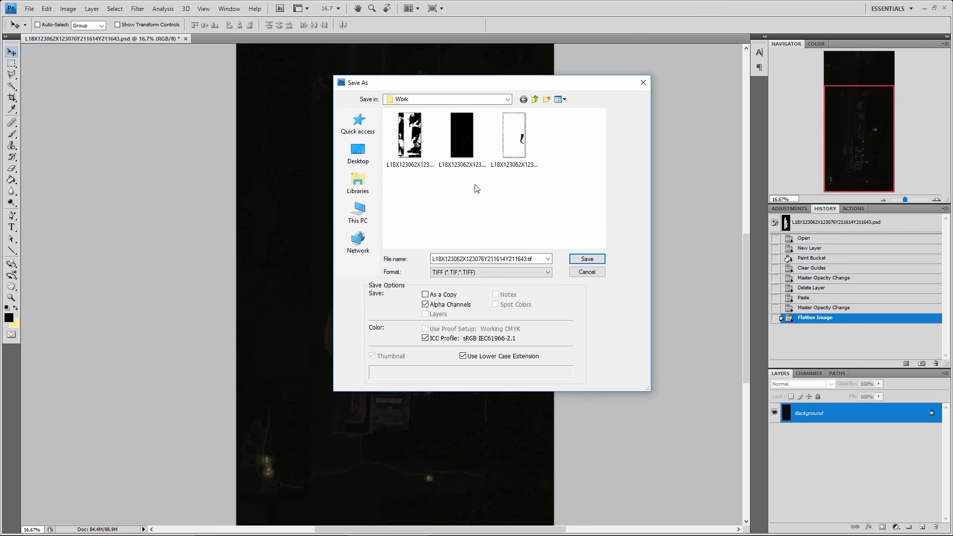
{"action": "left_click", "coordinate": [461, 139]}
{"action": "left_click", "coordinate": [587, 258]}
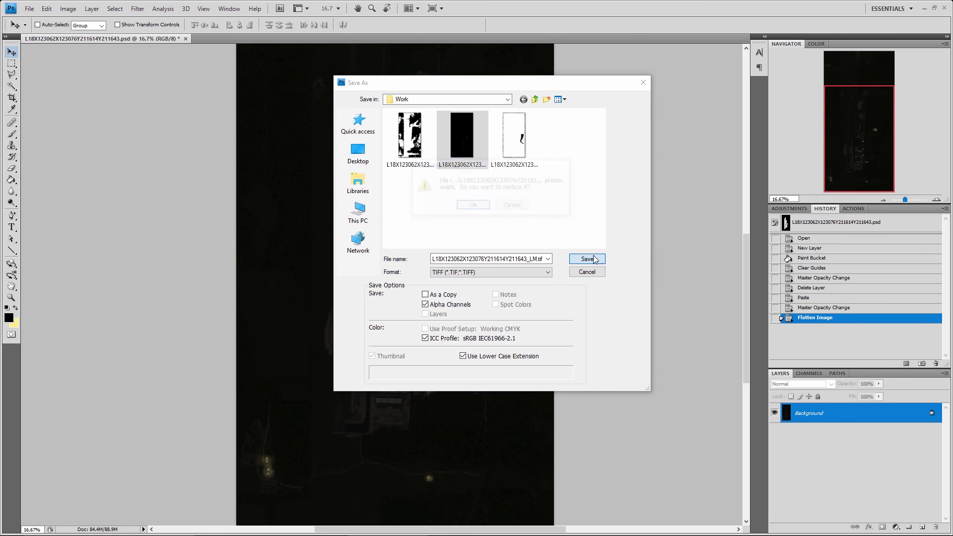
{"action": "left_click", "coordinate": [472, 206]}
{"action": "left_click", "coordinate": [541, 115]}
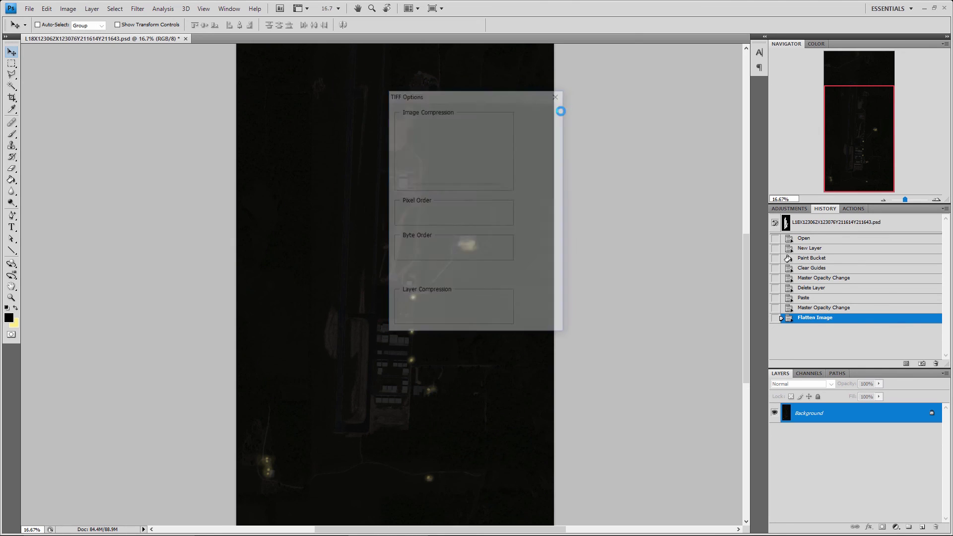
{"action": "left_click", "coordinate": [944, 8]}
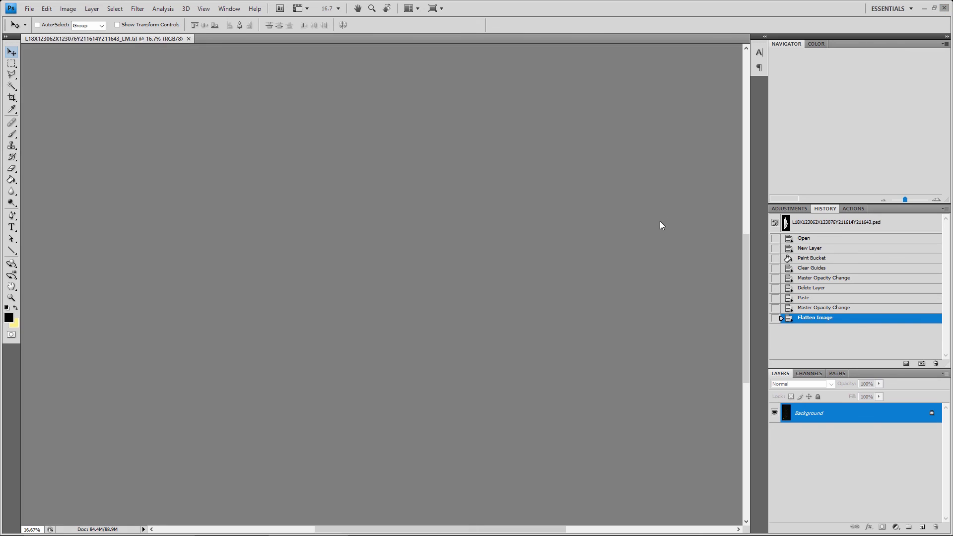